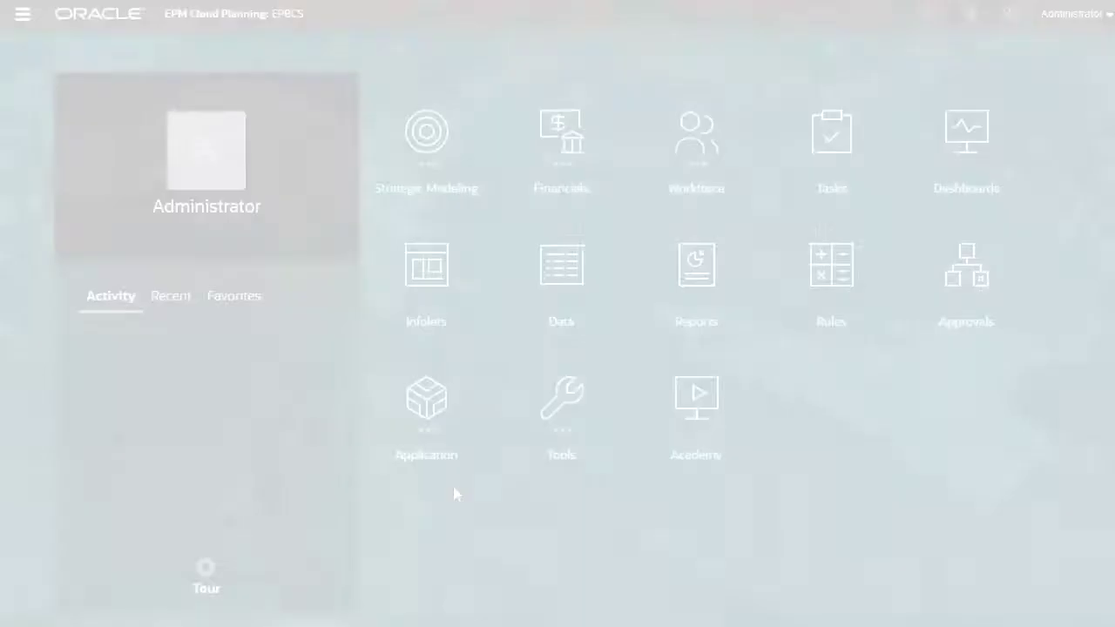
Open the Configure page under Application and bring up its module list
click(436, 415)
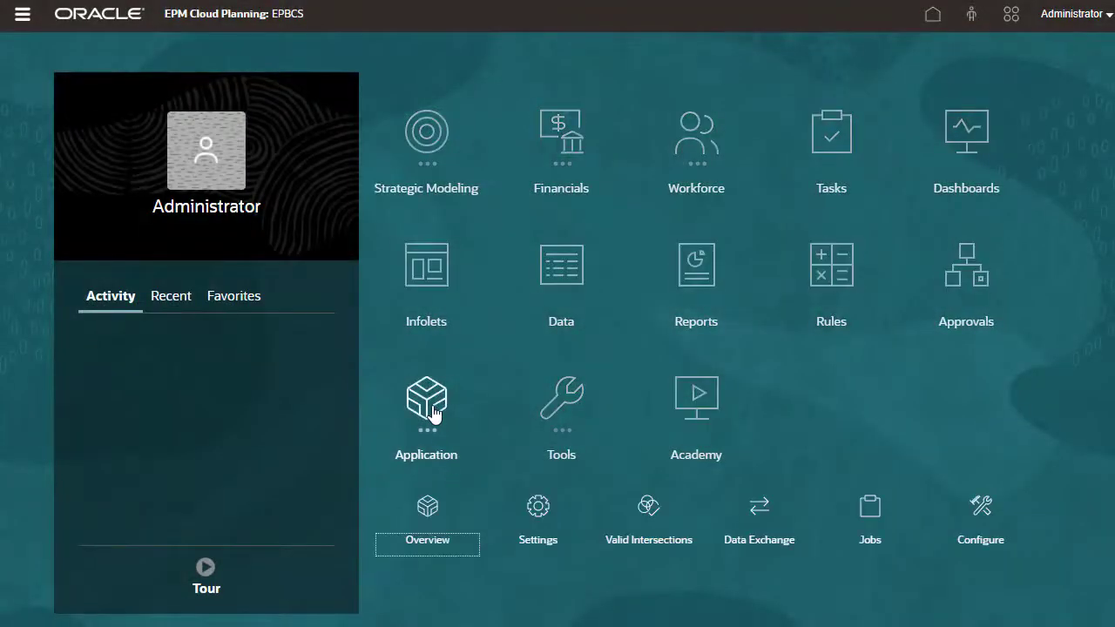
click(981, 514)
click(275, 169)
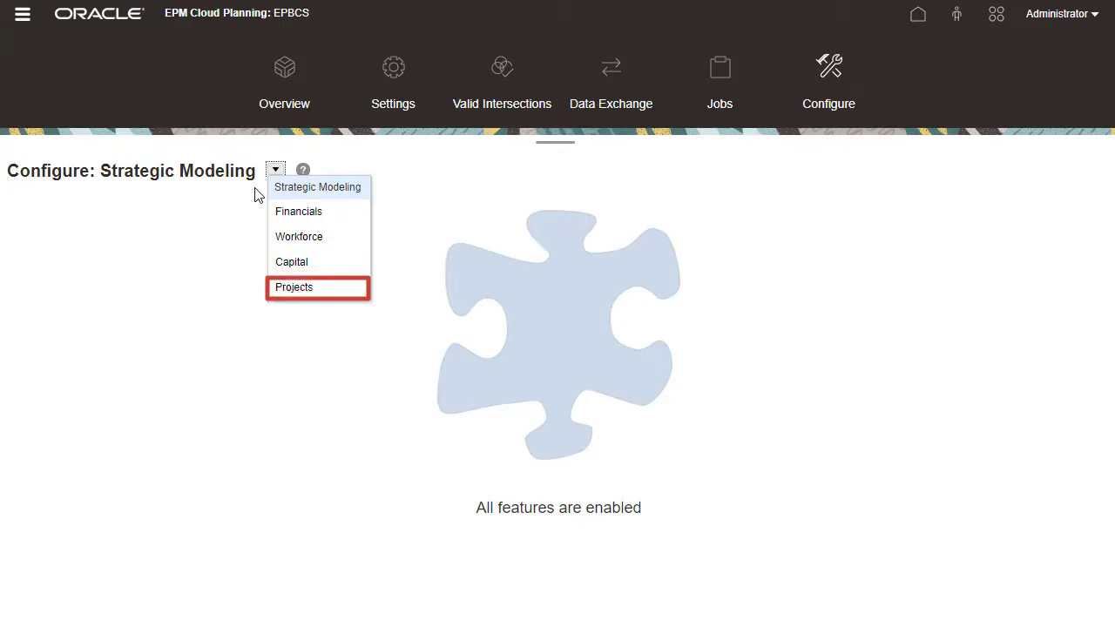
Switch the Configure page to Capital and open its Enable Features dialog
click(291, 262)
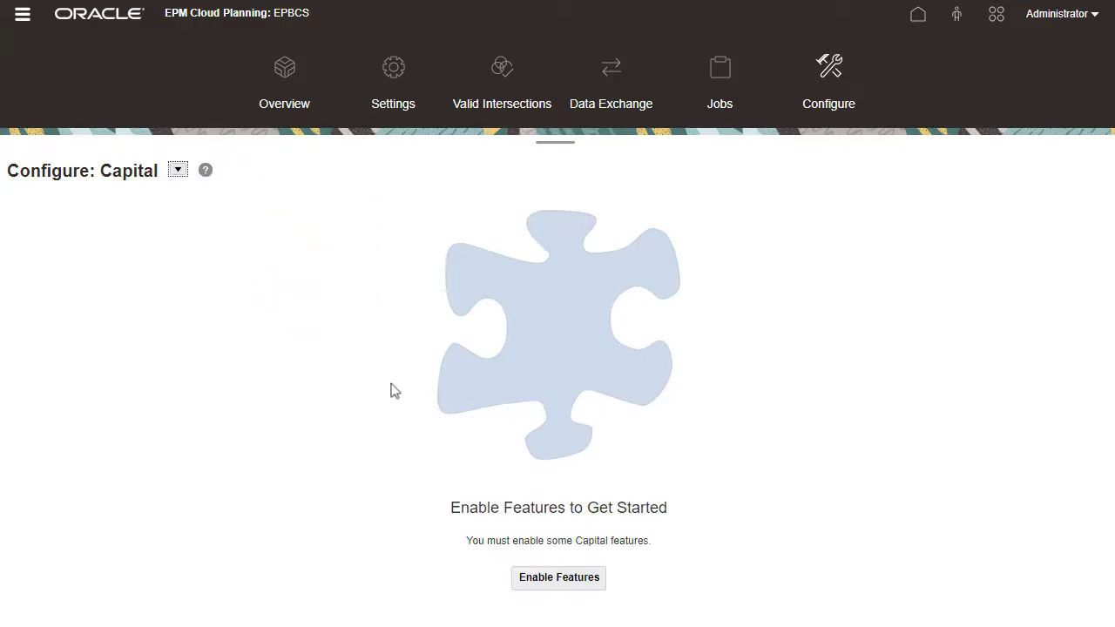
click(530, 586)
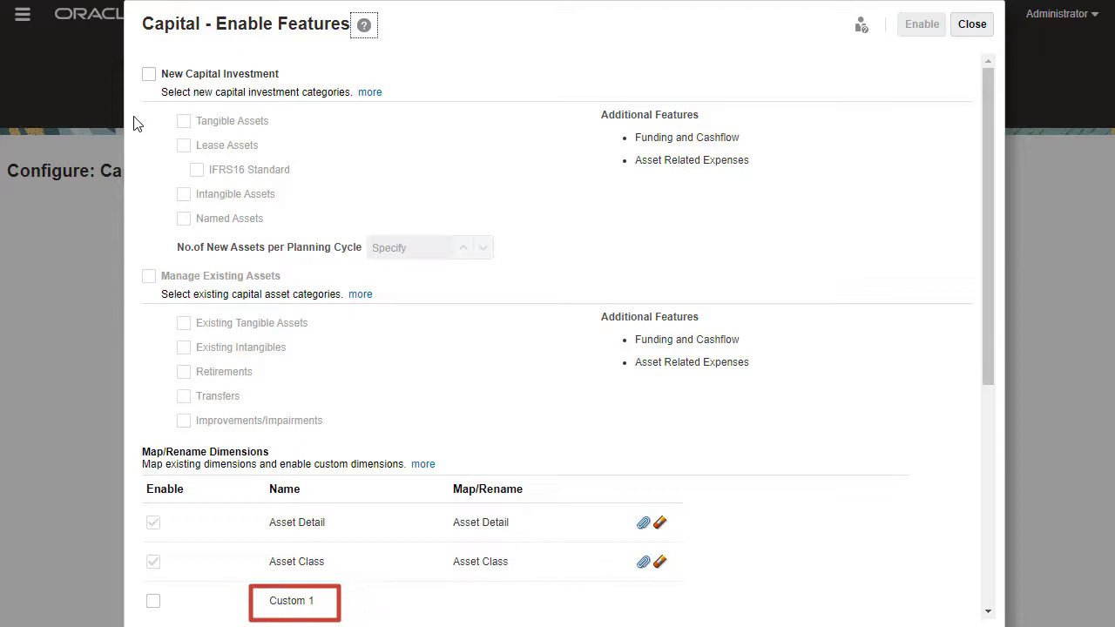
Turn on New Capital Investment with Lease Assets and 100 new assets per cycle
click(149, 73)
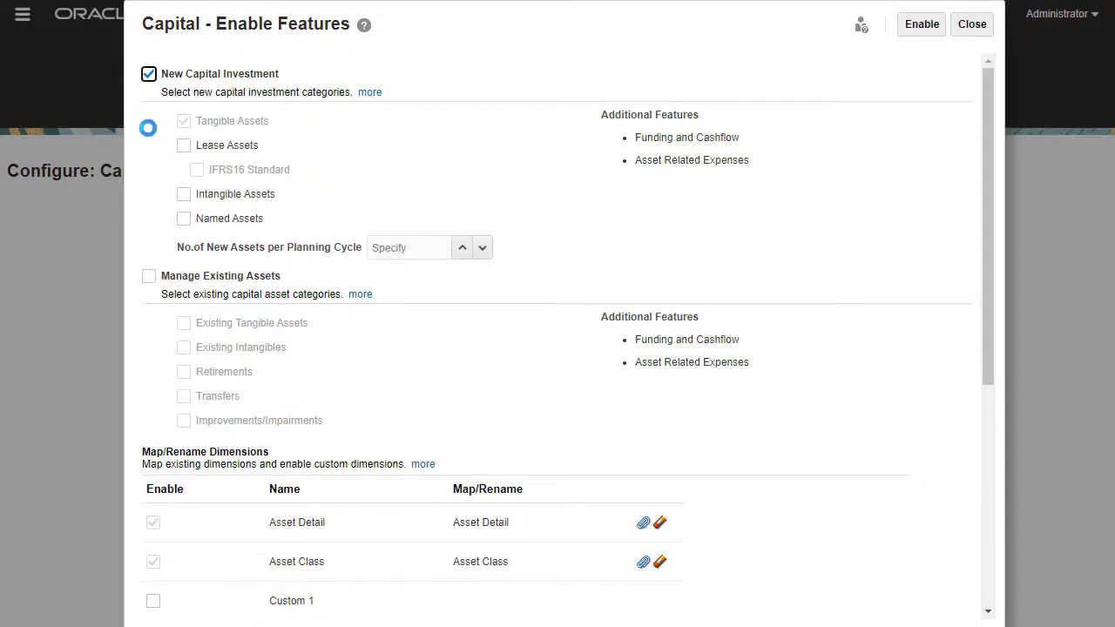
click(184, 146)
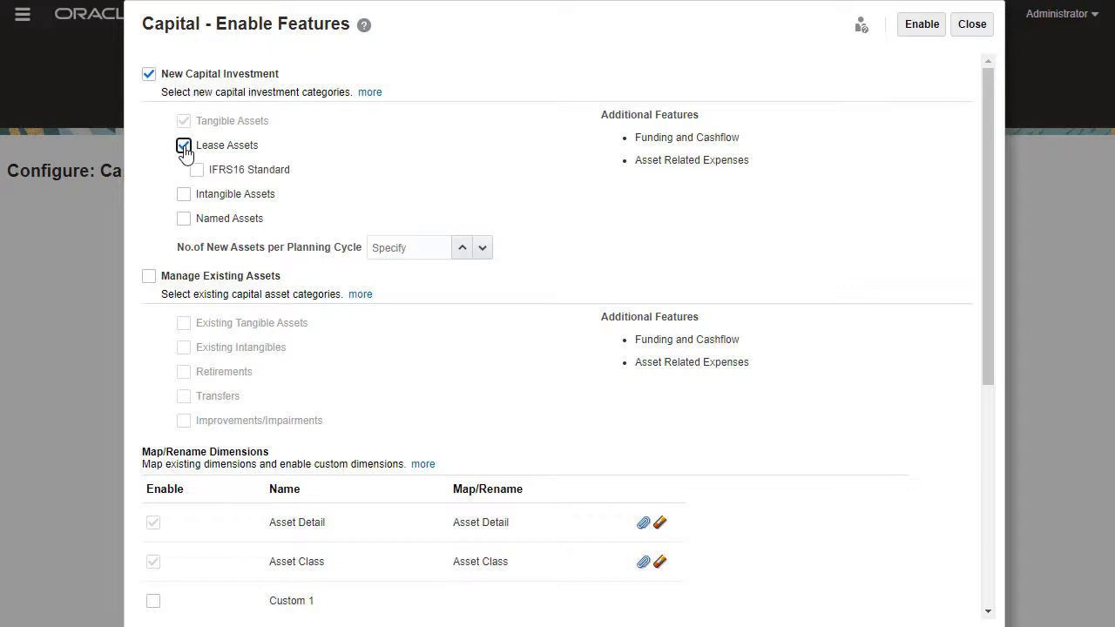
click(393, 247)
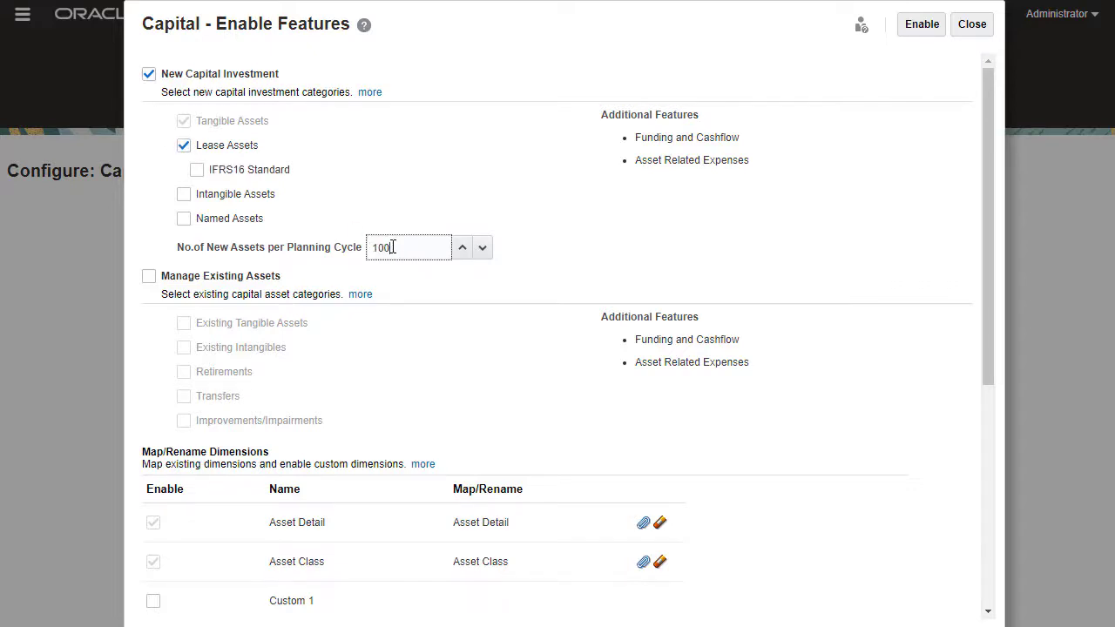
drag(988, 384, 970, 459)
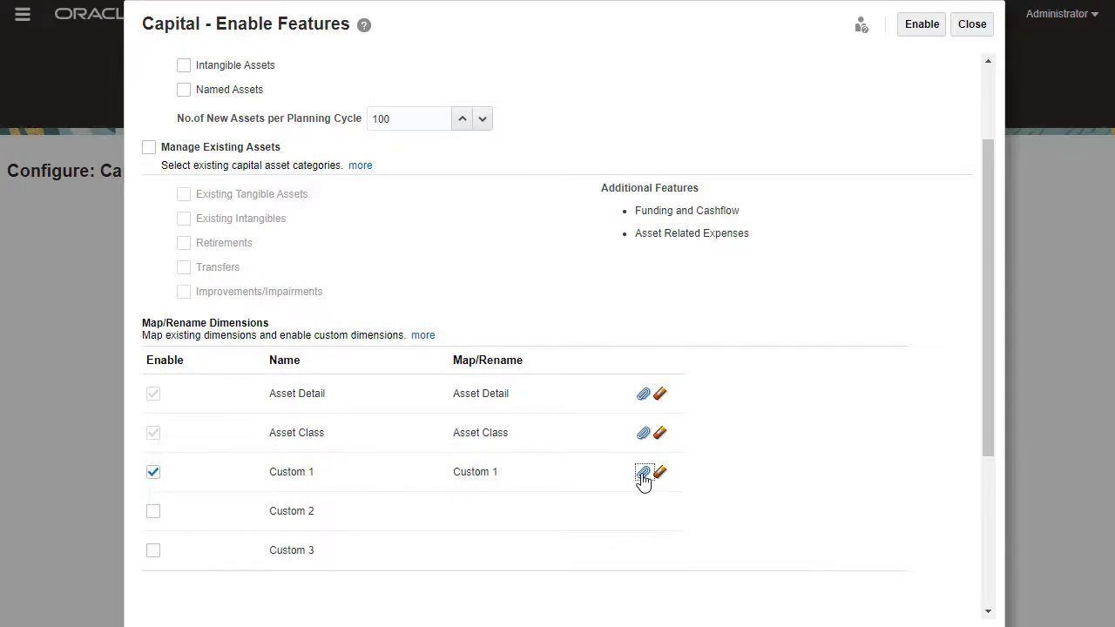
Enable Custom 1–3 and rename them Project, Vendor and FundingSource
click(643, 475)
click(470, 235)
text(Project)
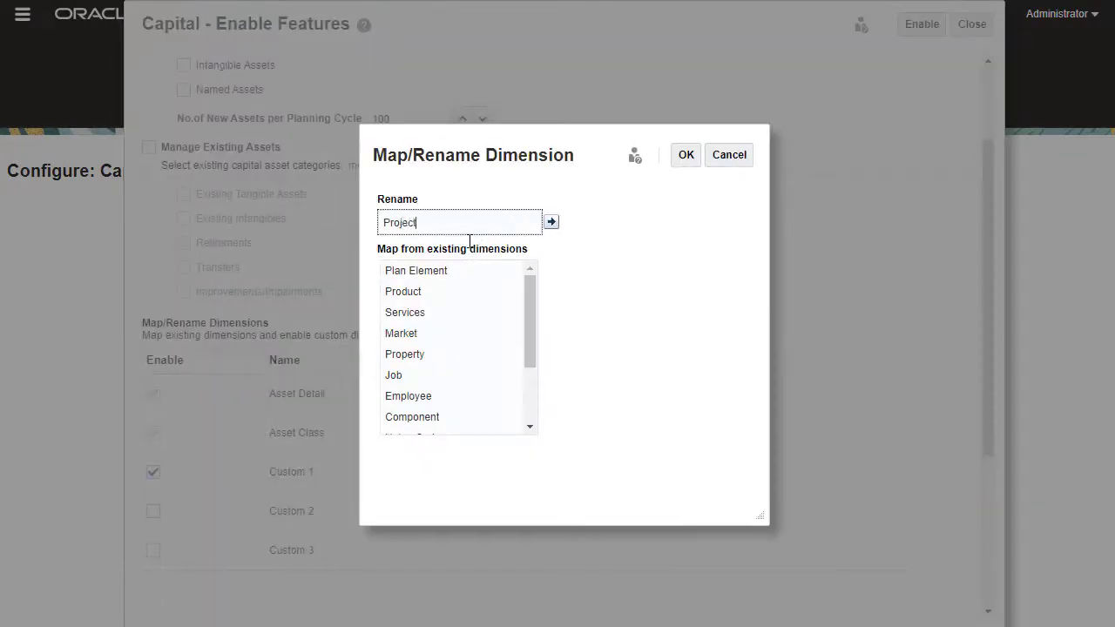
click(687, 155)
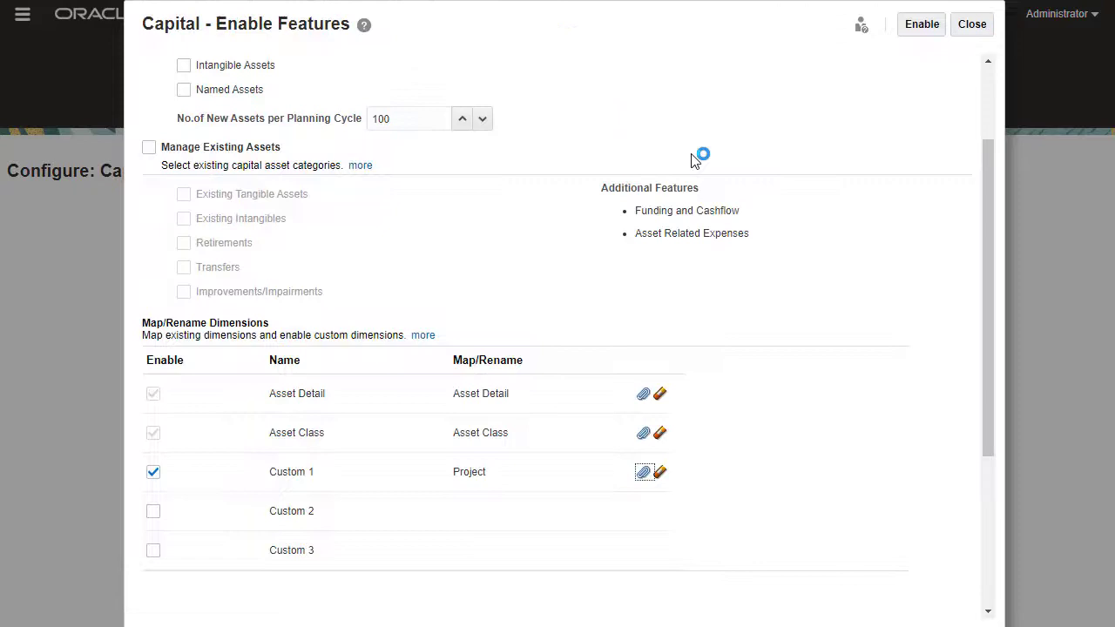
click(153, 511)
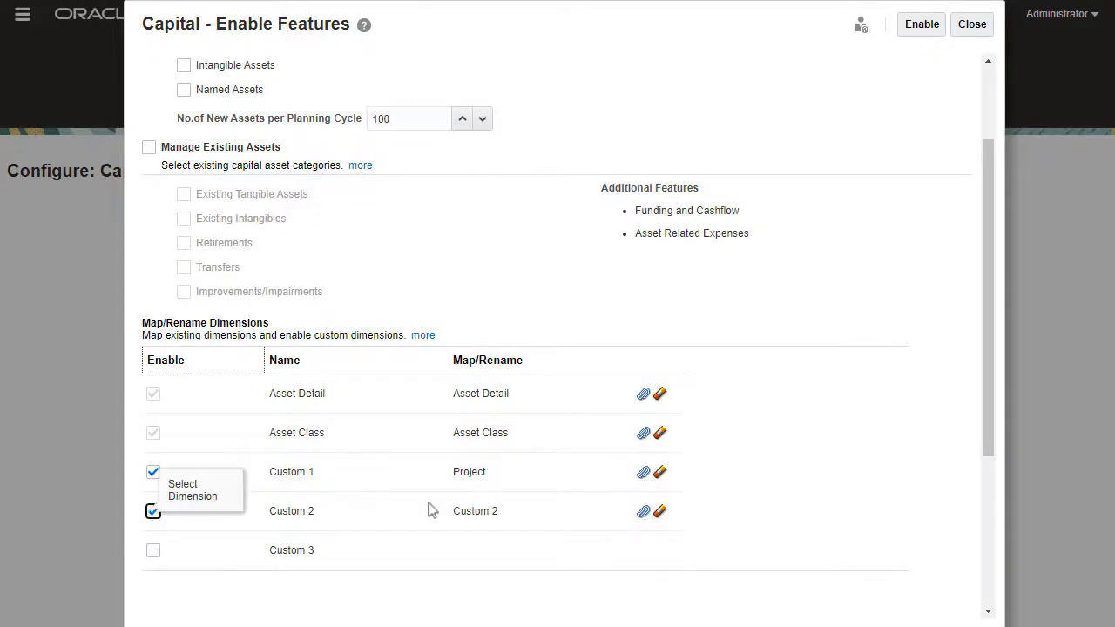
click(643, 511)
text(Vendor)
click(687, 155)
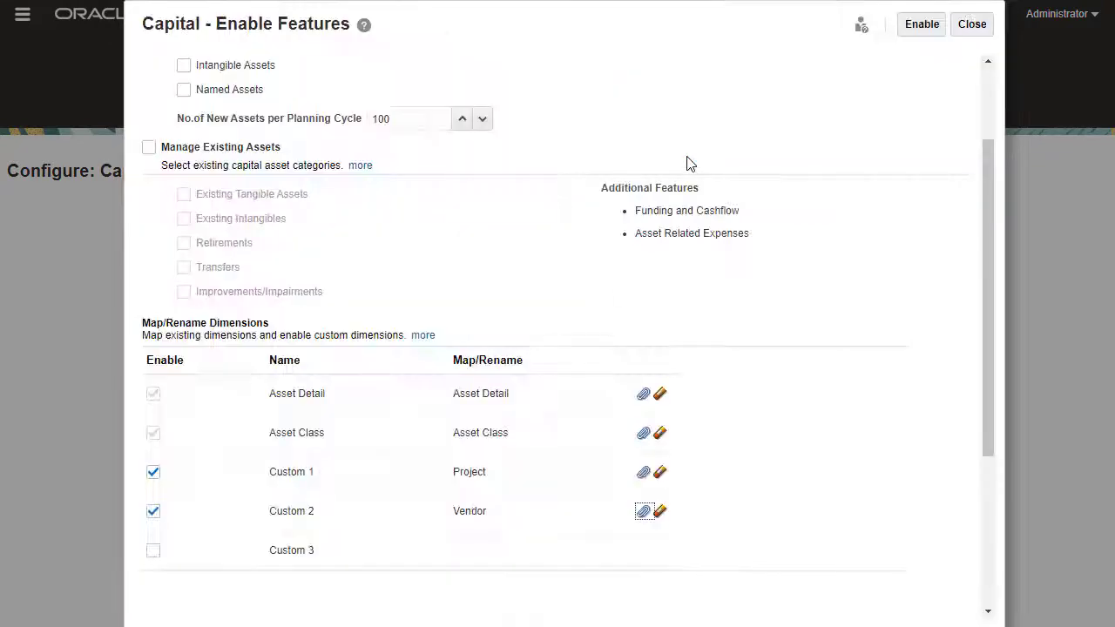
click(154, 551)
click(643, 551)
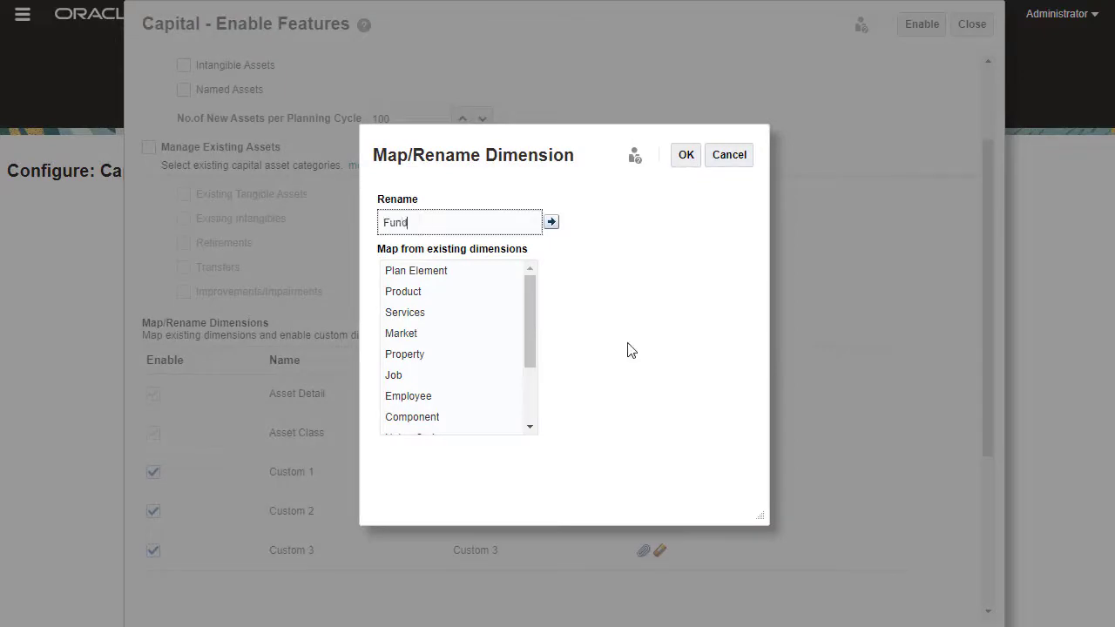
text(FundingSource)
click(686, 155)
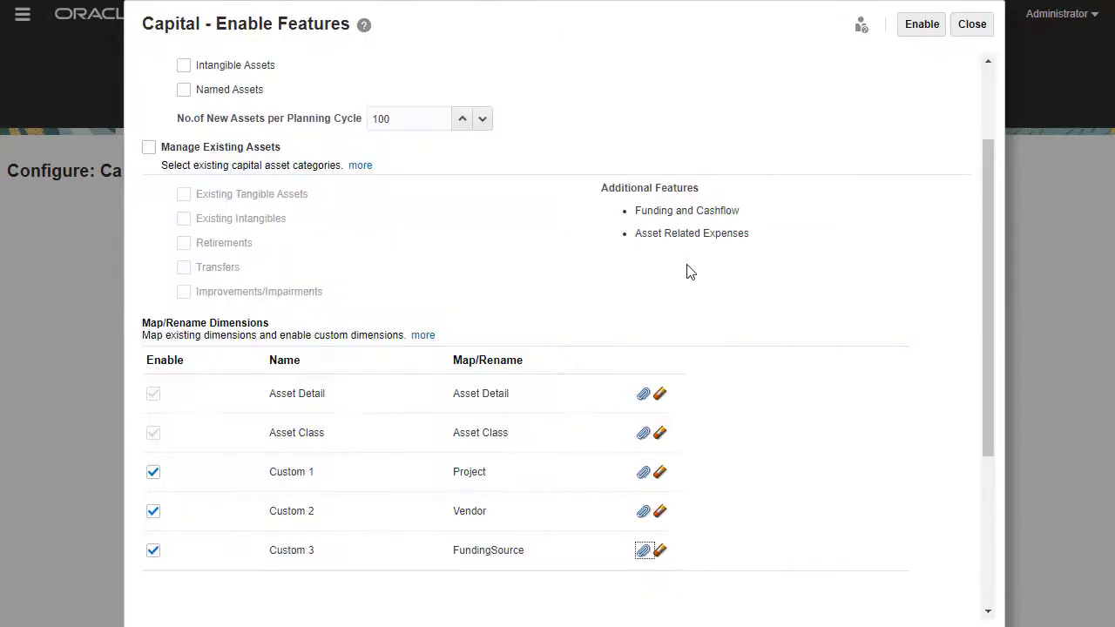
scroll(688, 272, up, 3)
Enable the selected Capital features and acknowledge the success message
click(920, 26)
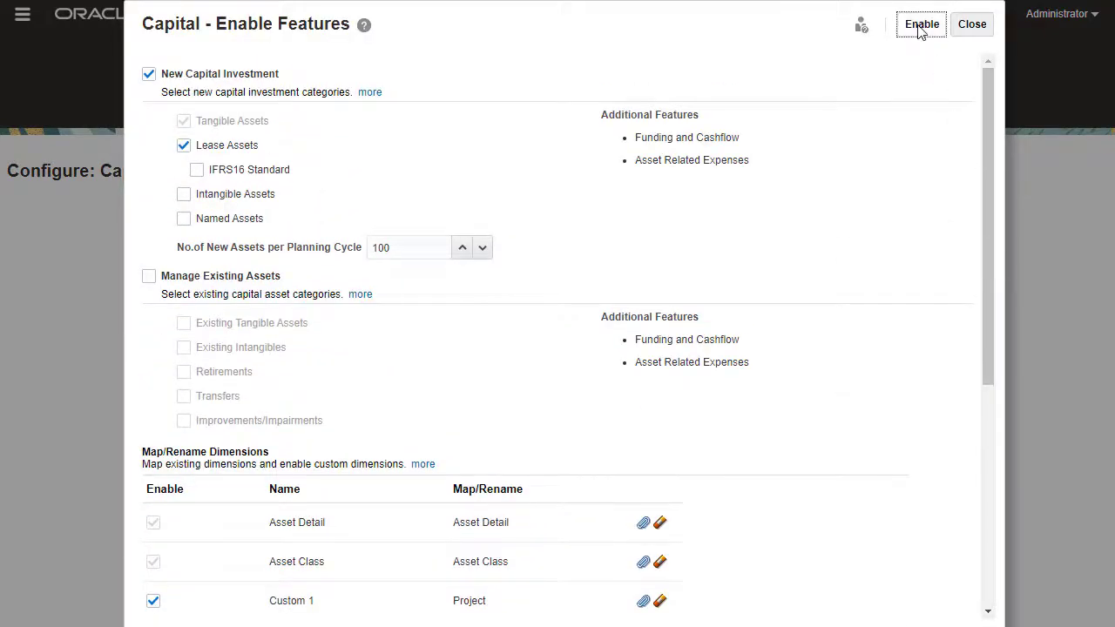
click(678, 355)
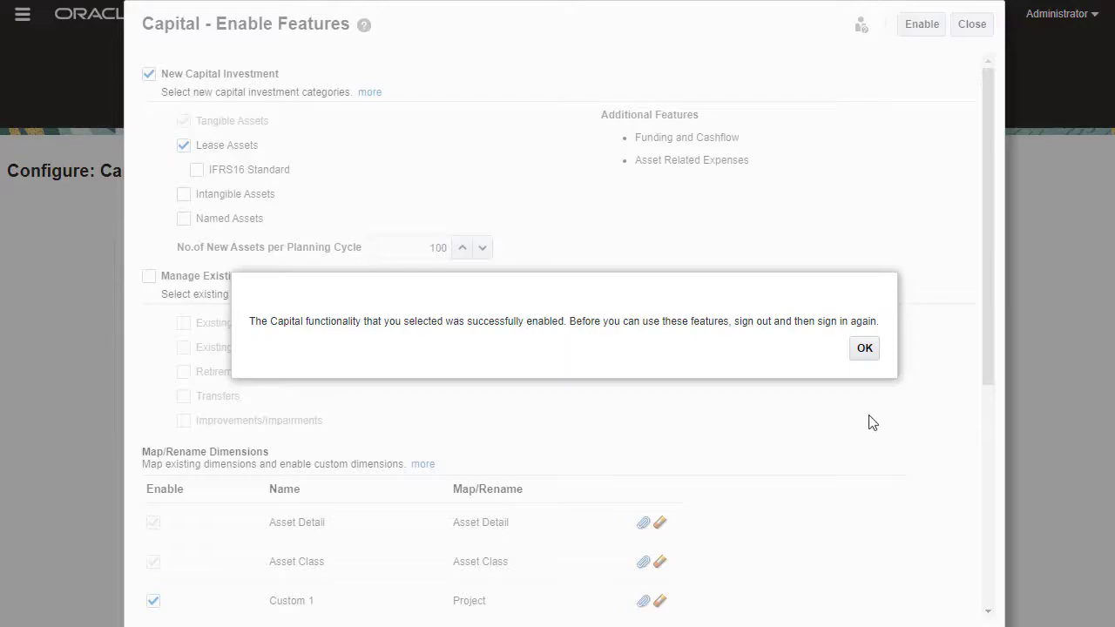
click(867, 350)
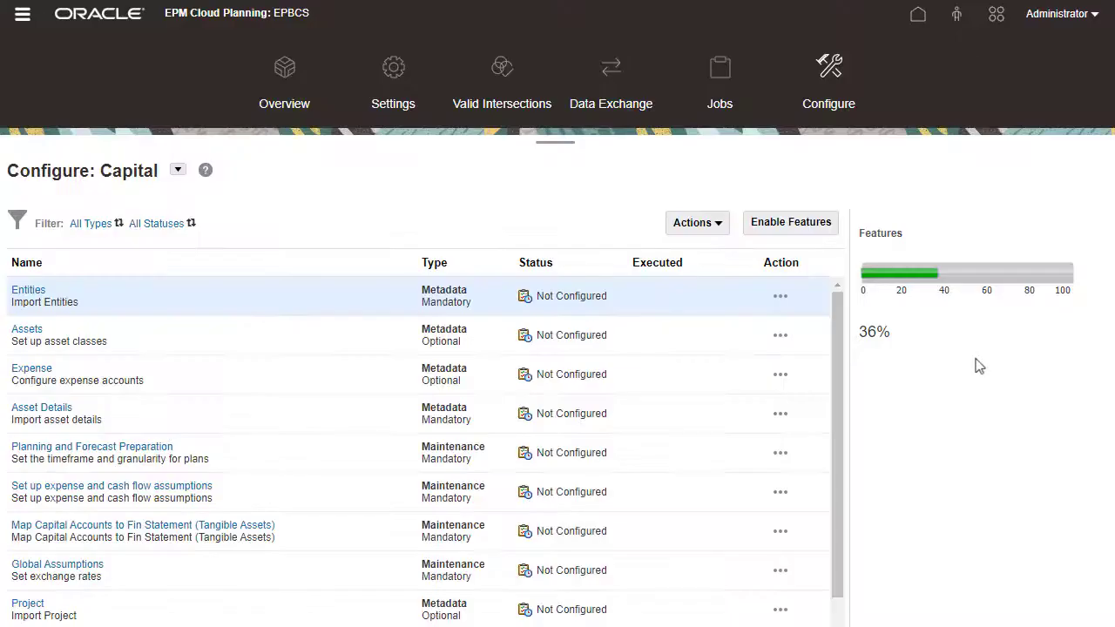
Sign out of the application and sign back in
click(1093, 14)
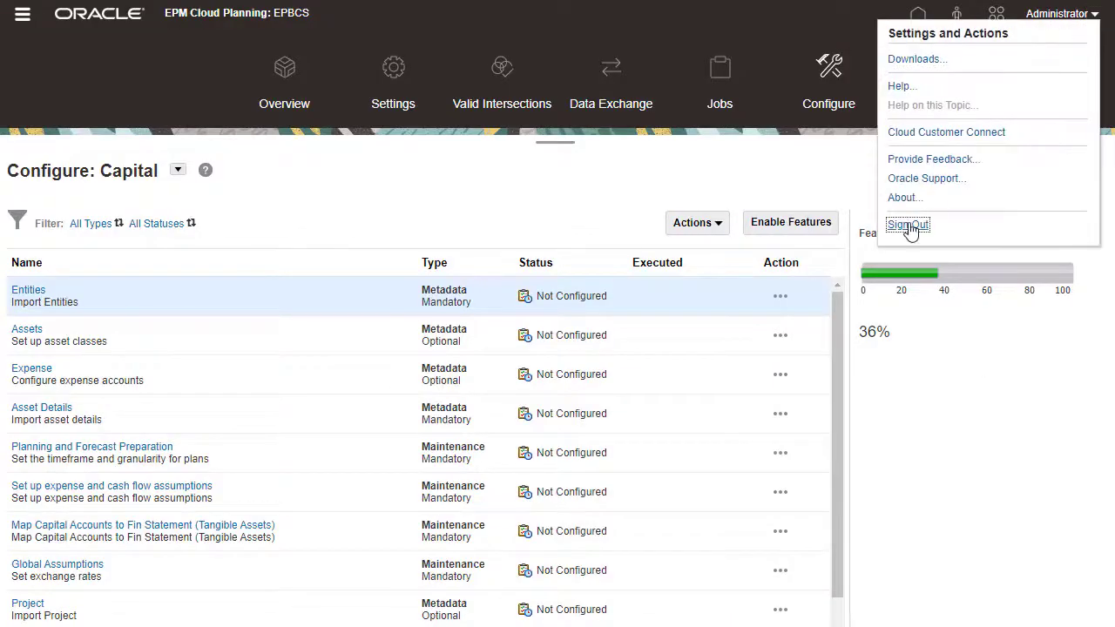
click(895, 224)
click(576, 349)
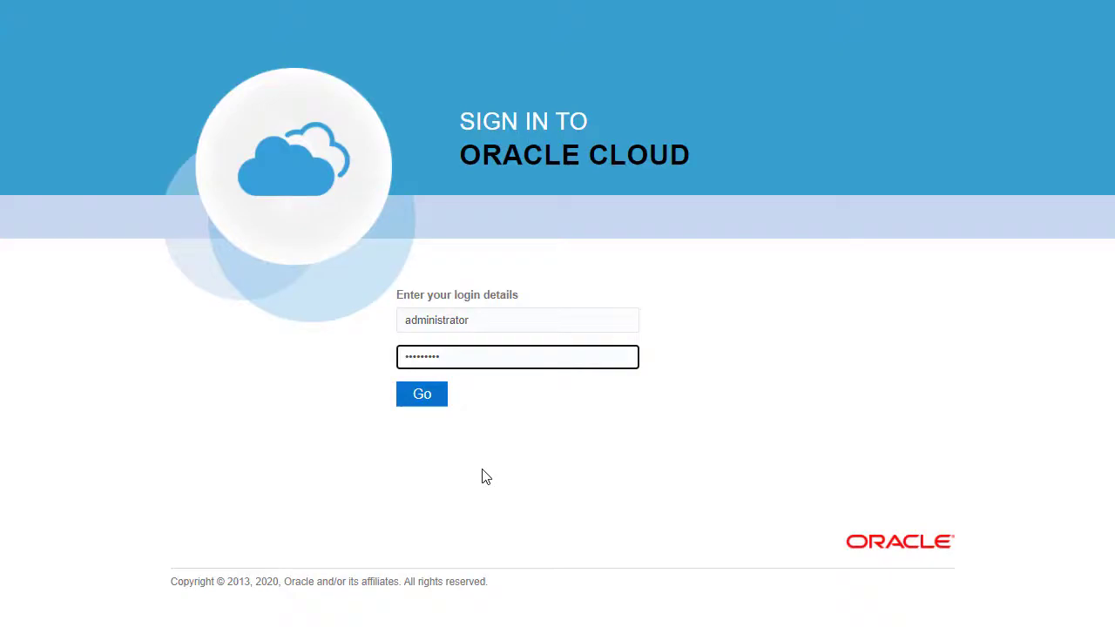
click(433, 397)
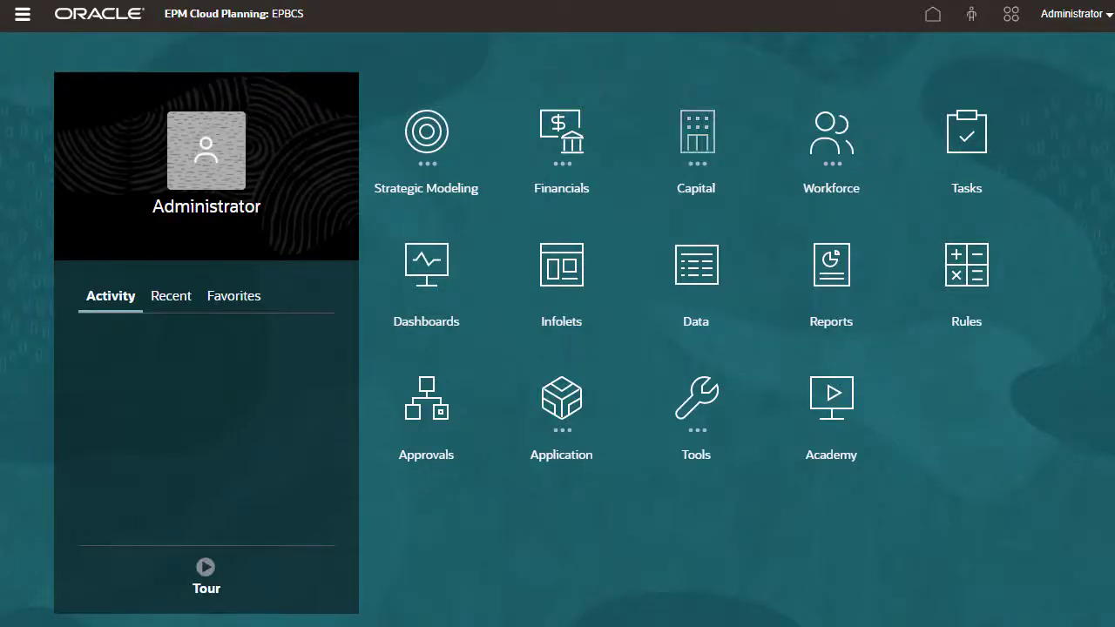
click(697, 133)
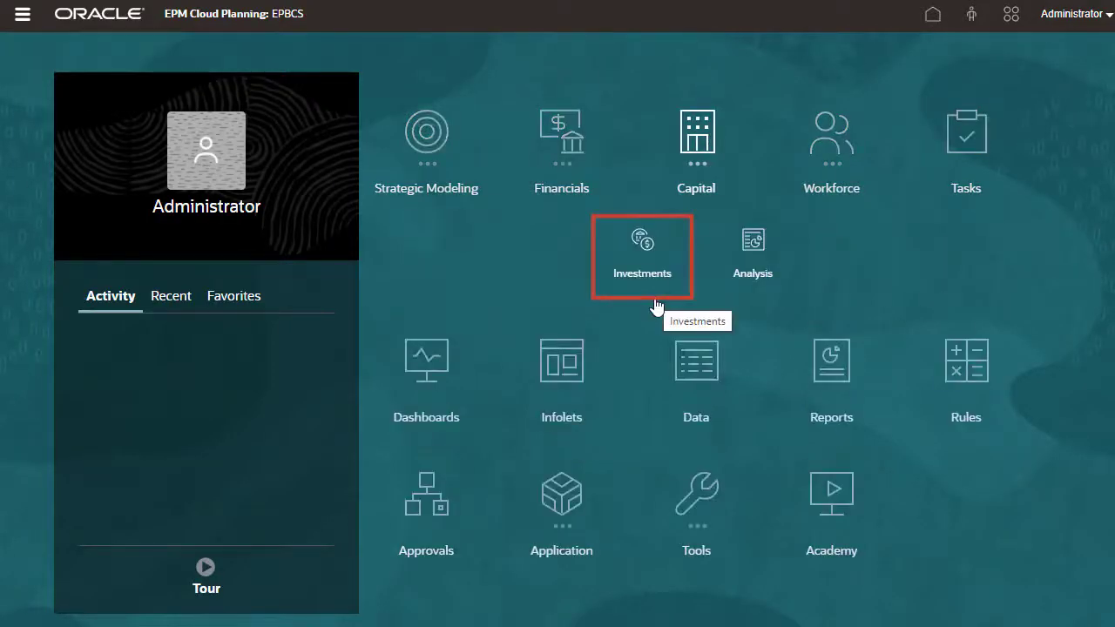
click(695, 194)
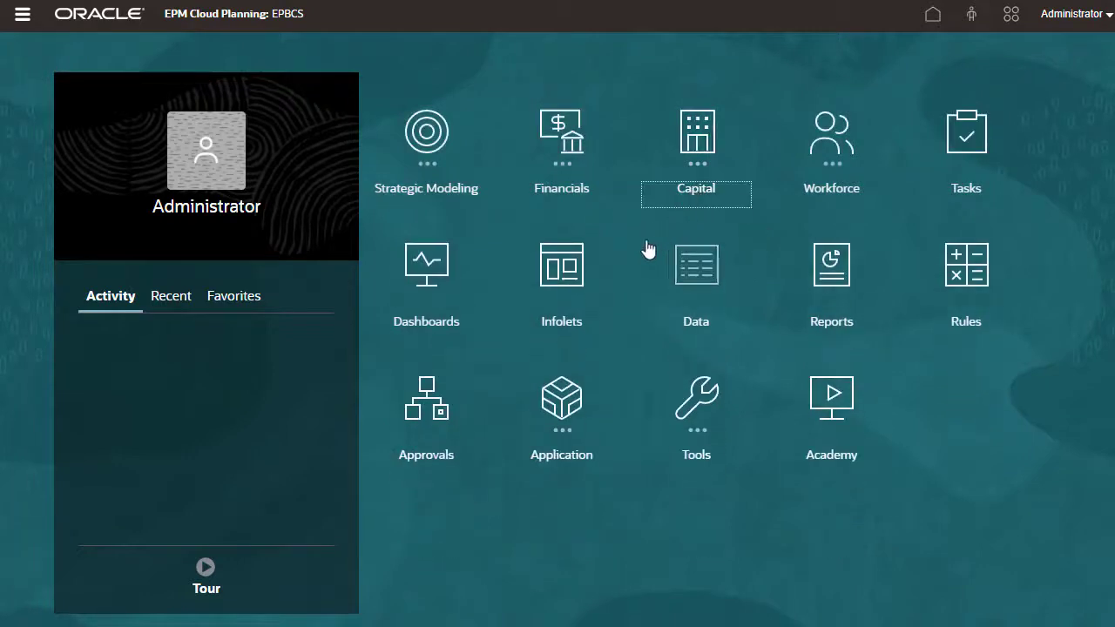
click(567, 429)
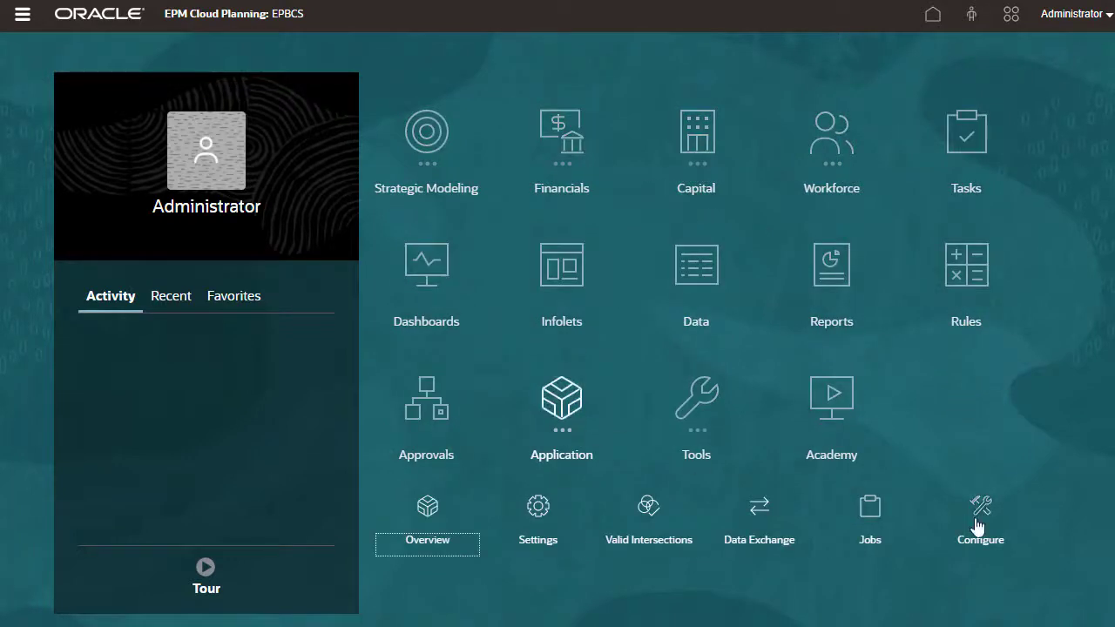
click(976, 524)
click(276, 172)
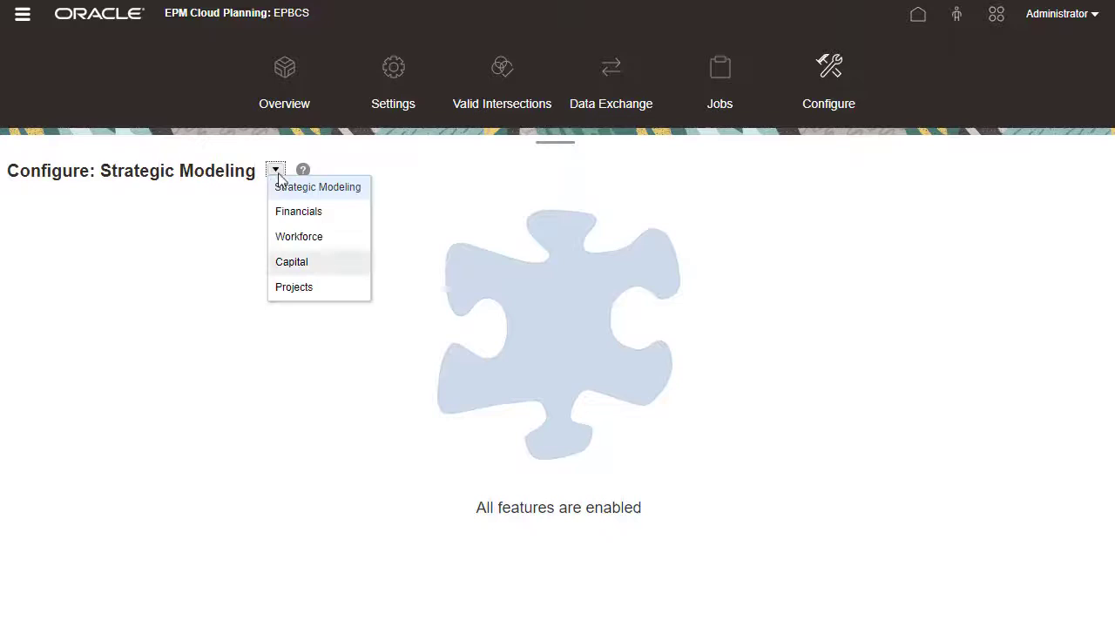
click(292, 261)
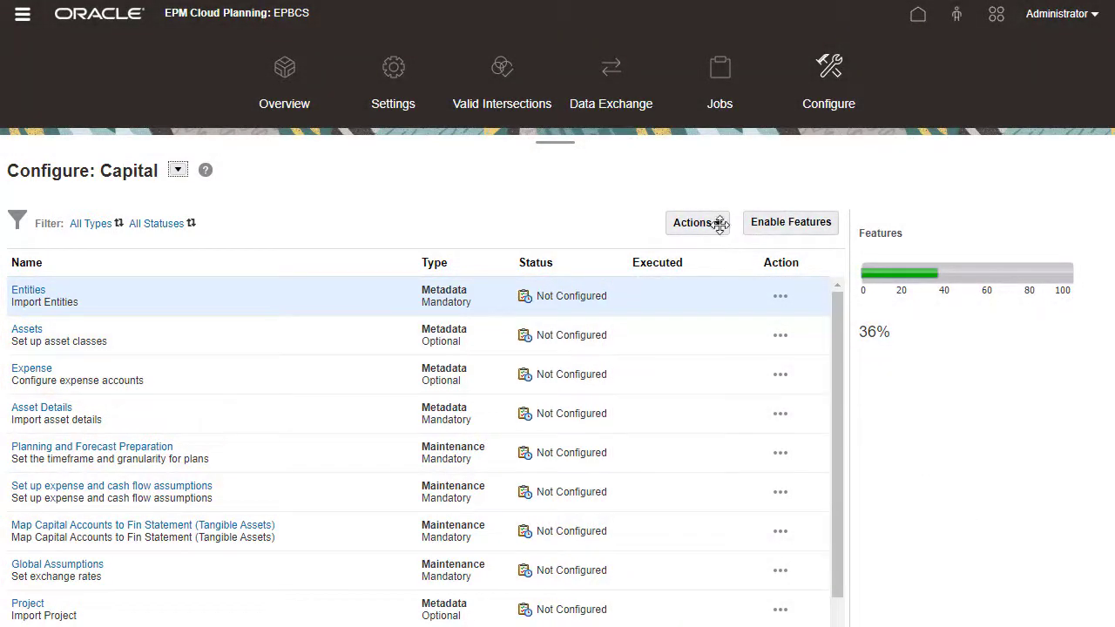
click(718, 225)
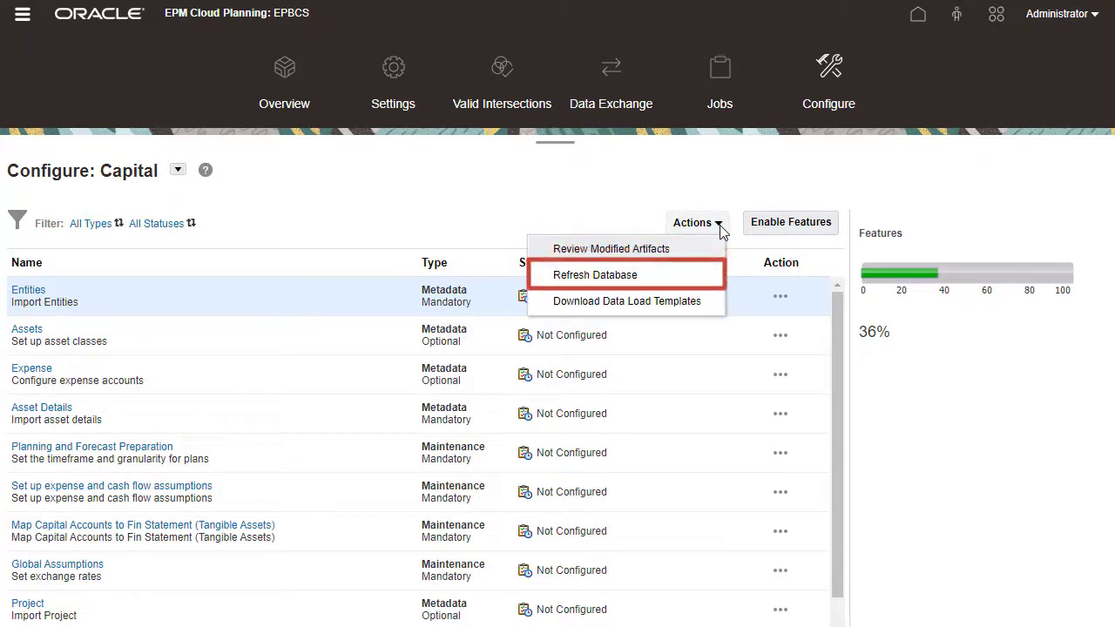
click(727, 199)
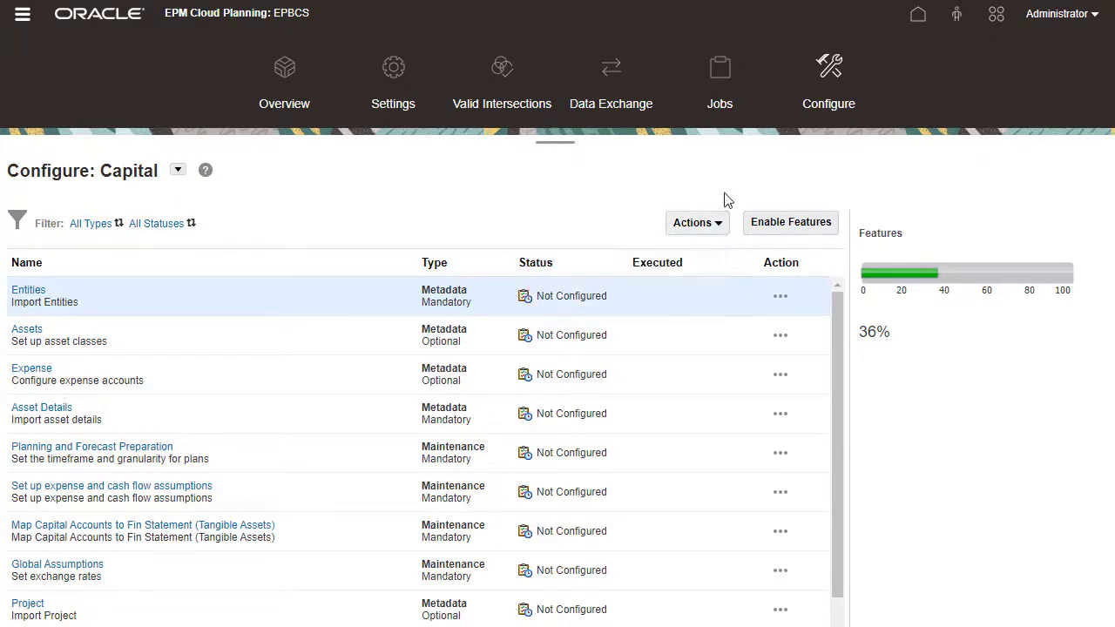
Enable Intangible Assets, Existing Intangibles, Retirements and Improvements/Impairments as Capital features
click(788, 226)
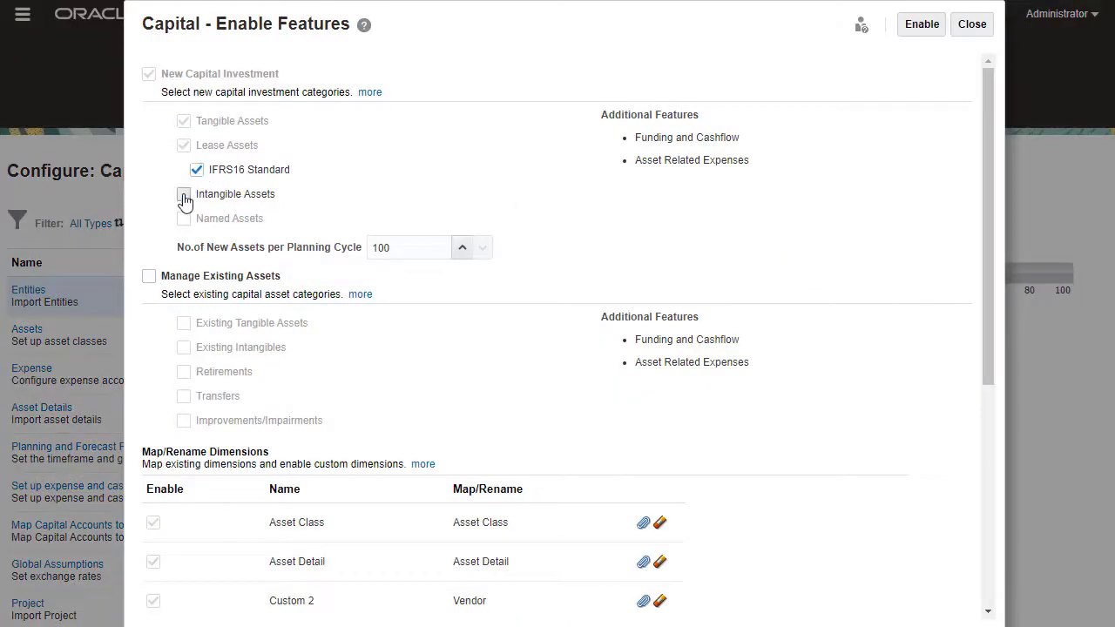
click(184, 194)
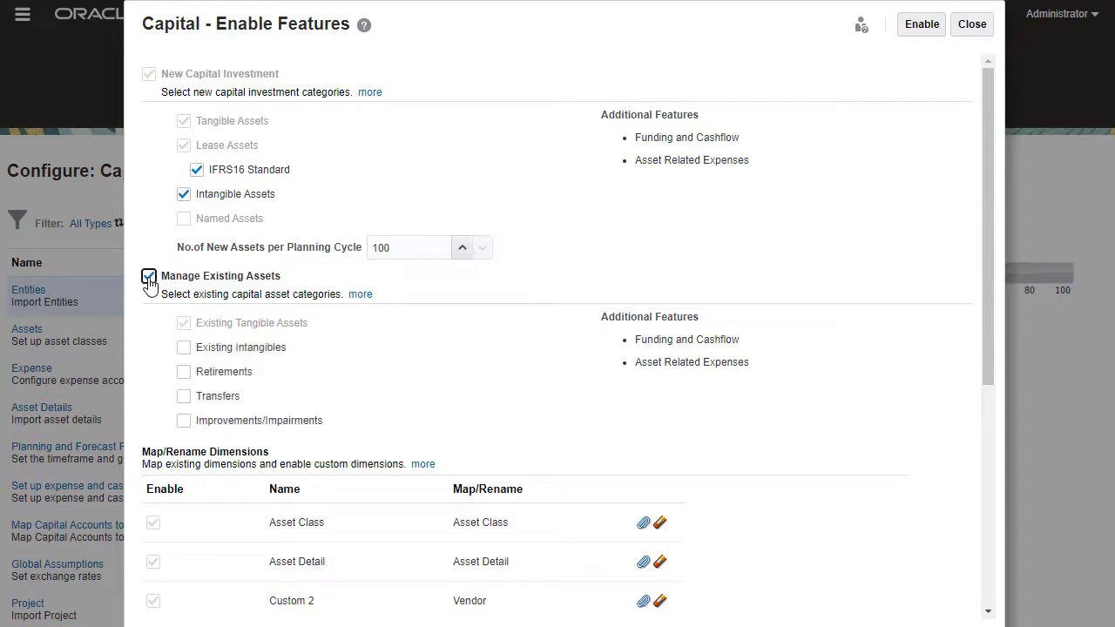
click(183, 347)
click(184, 371)
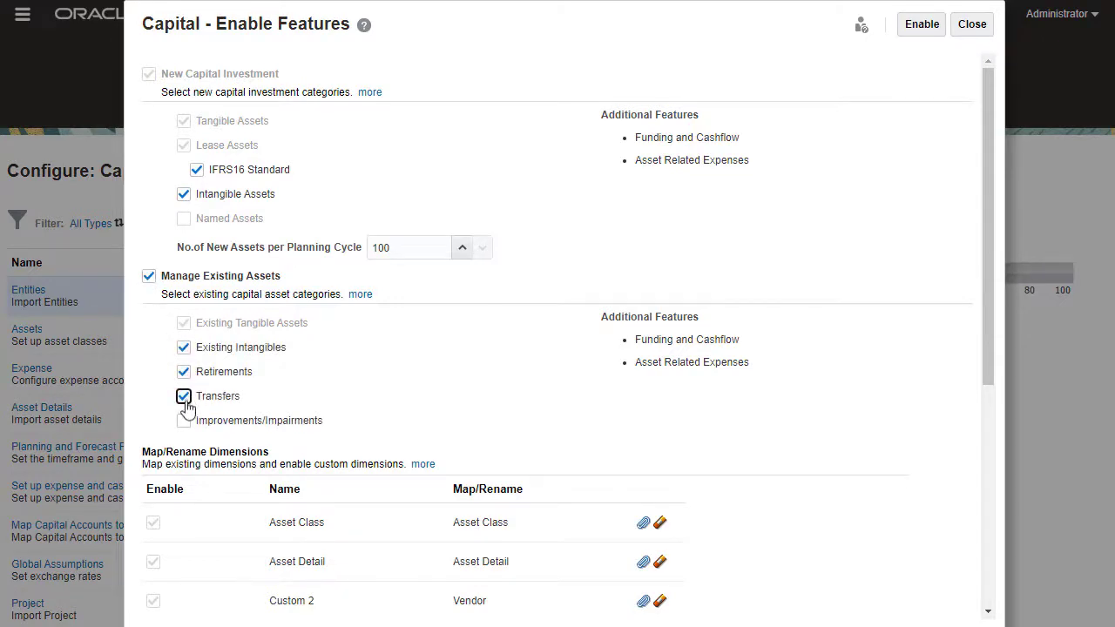
click(184, 421)
click(922, 24)
click(677, 354)
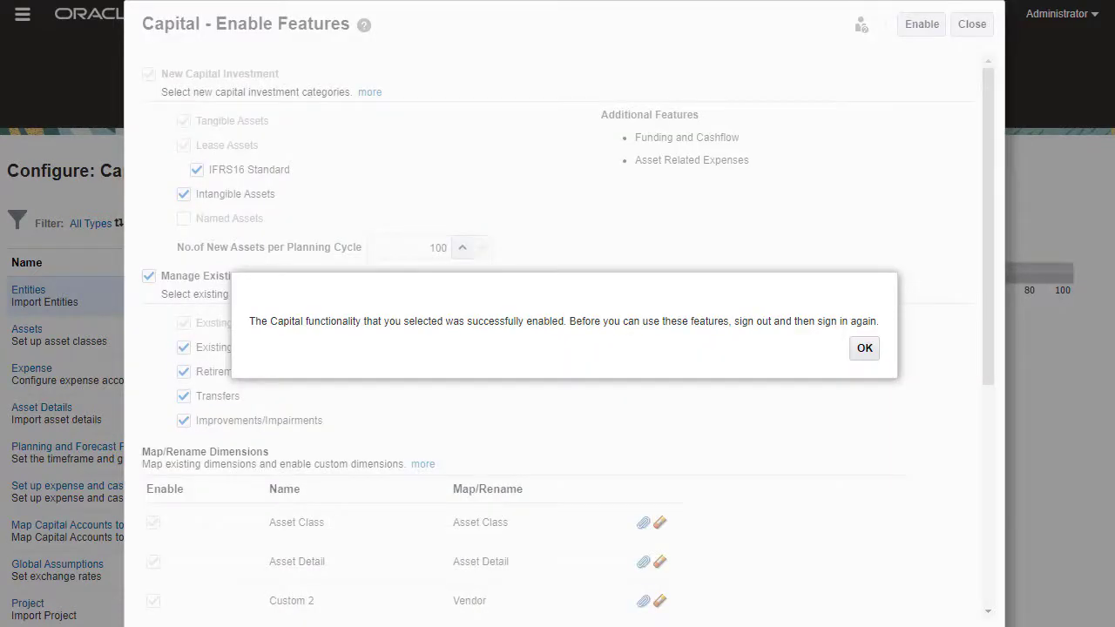
Dismiss the success message and expand the Capital card to reveal Investments, Existing Assets, Intangibles and Analysis
click(865, 349)
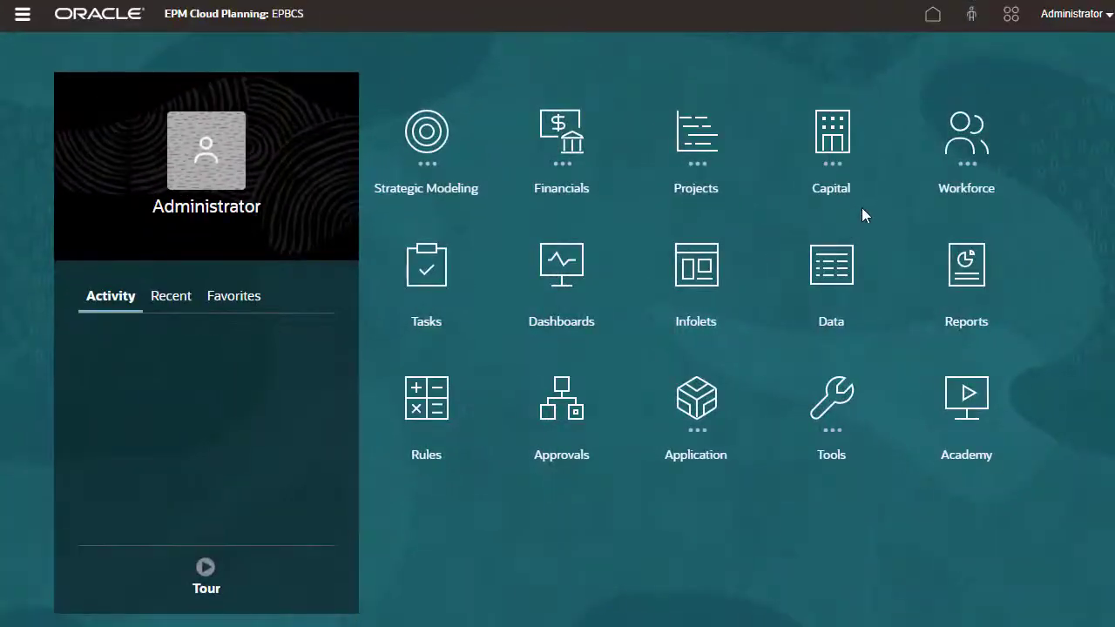
click(845, 189)
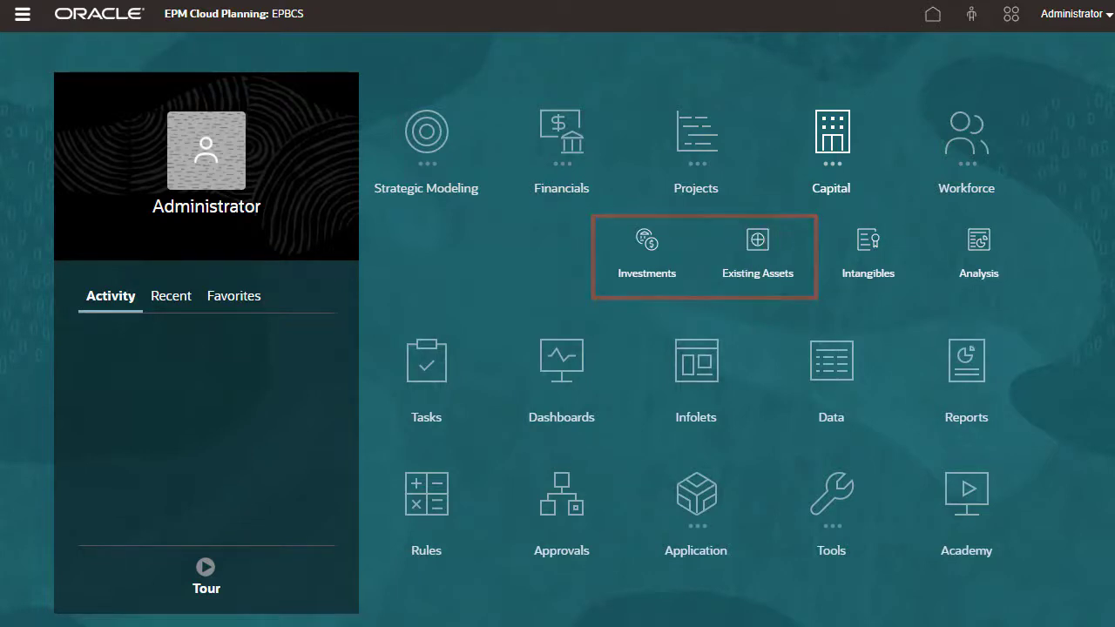
click(706, 497)
Switch configuration to Capital and open the Assets task showing OCX_Tangible Assets
click(967, 516)
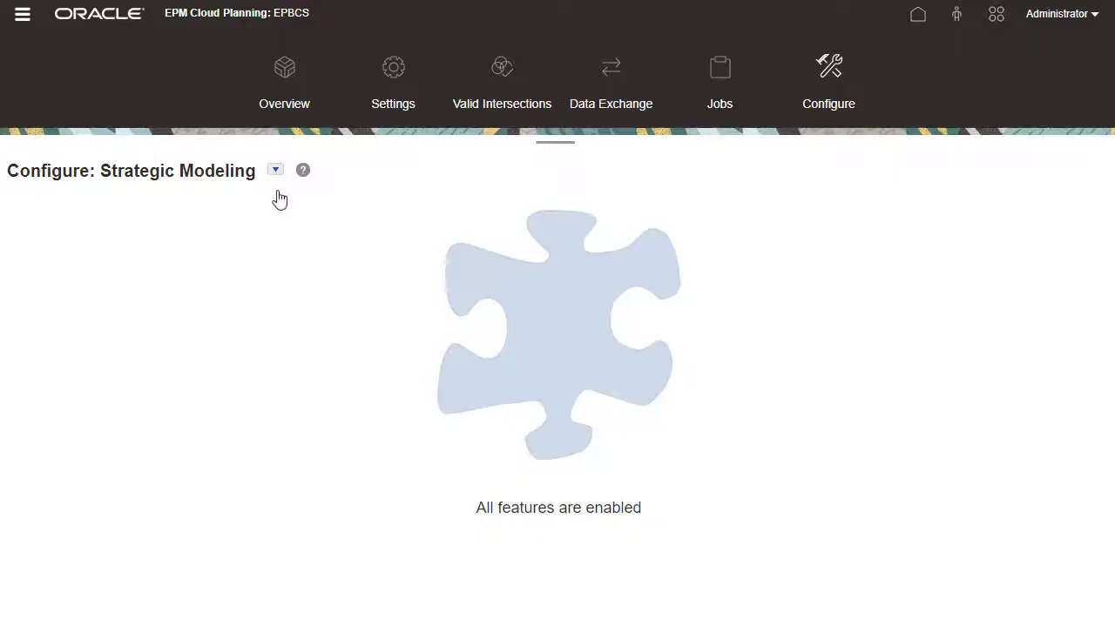
click(275, 169)
click(284, 268)
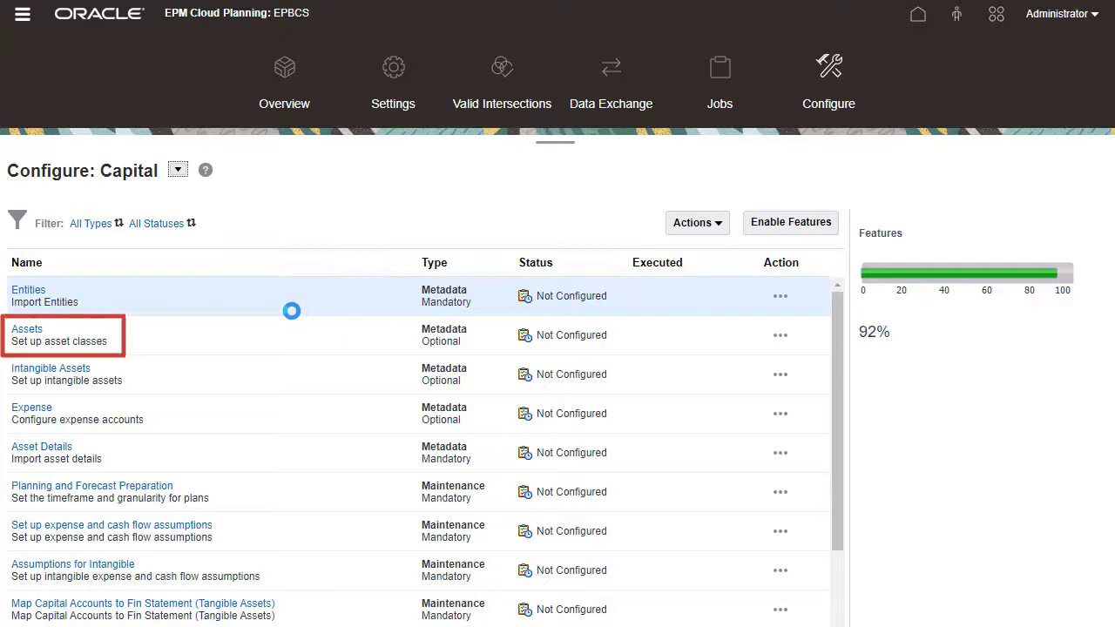
click(26, 329)
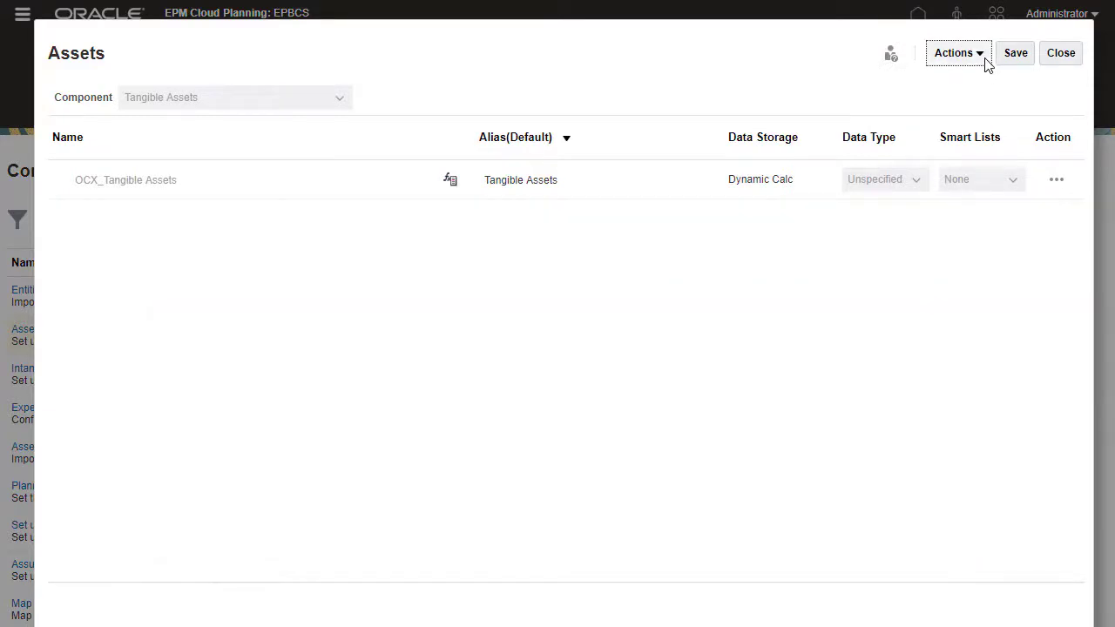
Add the provided Office Equipment member to the Tangible Assets classes
click(958, 54)
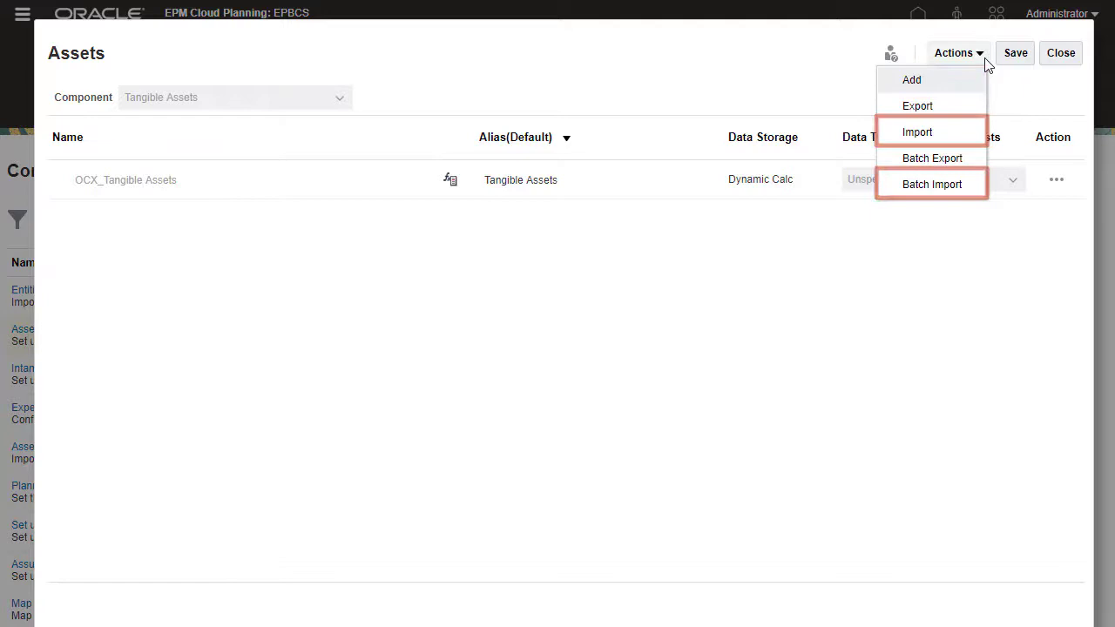
click(940, 85)
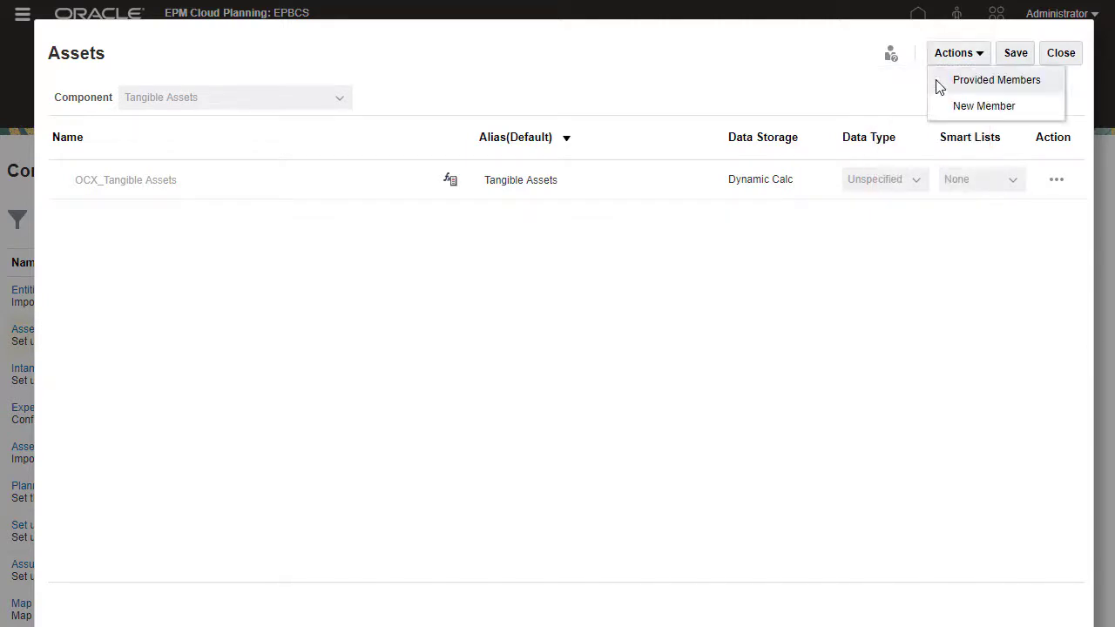
click(982, 80)
click(280, 354)
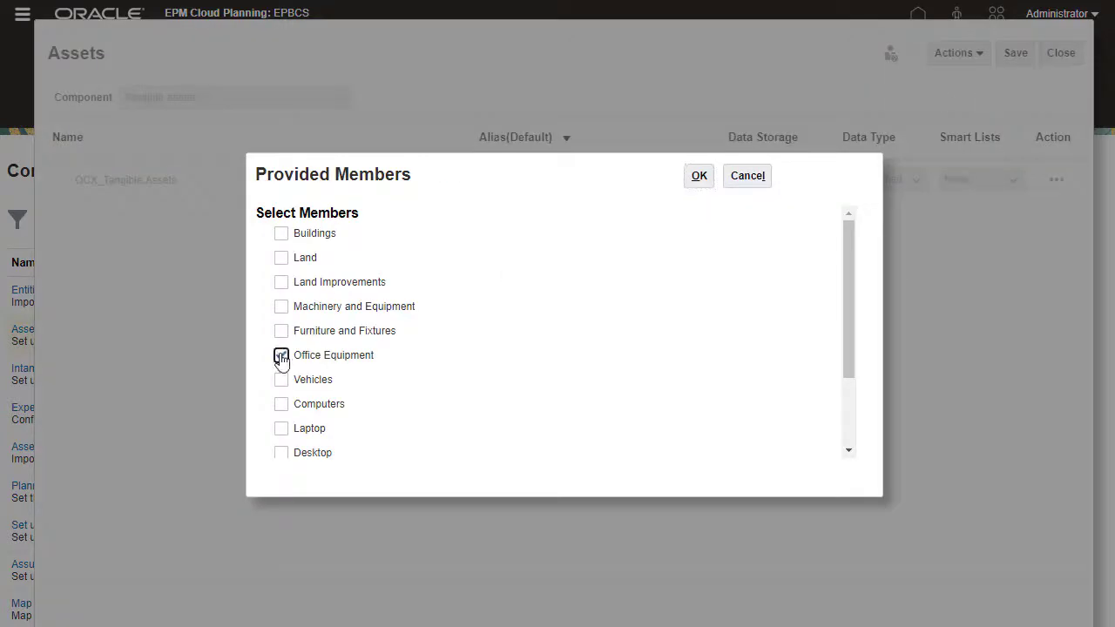
click(697, 180)
Add a new Natural Resources asset class and save the changes
click(982, 58)
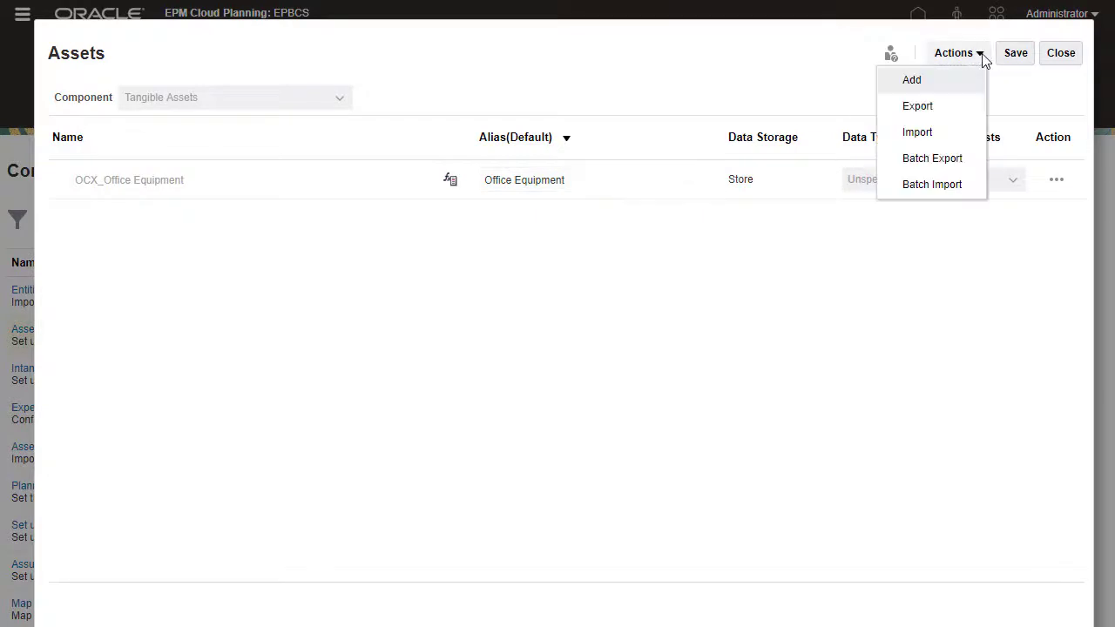
click(944, 82)
click(965, 107)
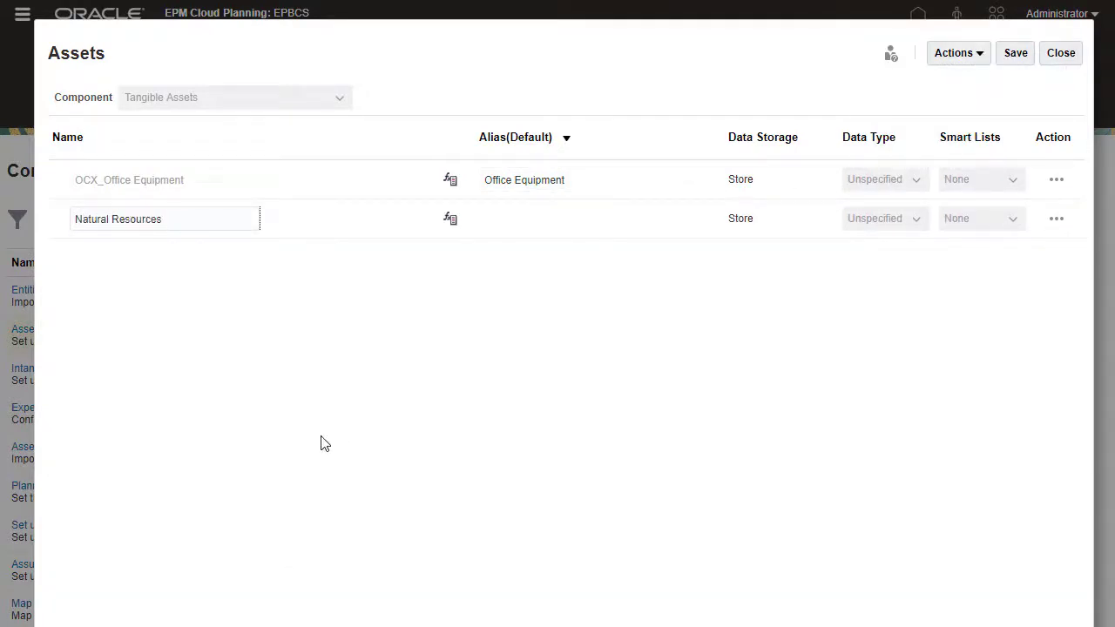
click(1016, 54)
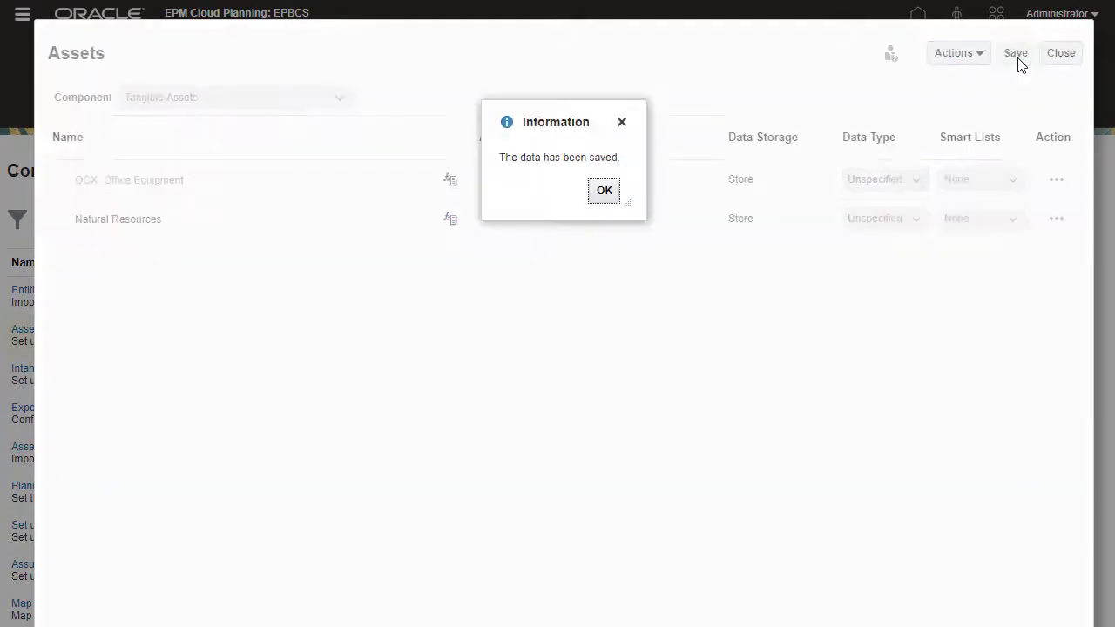
Close the asset setup and run a database refresh so all Capital tasks show Configured
click(1060, 53)
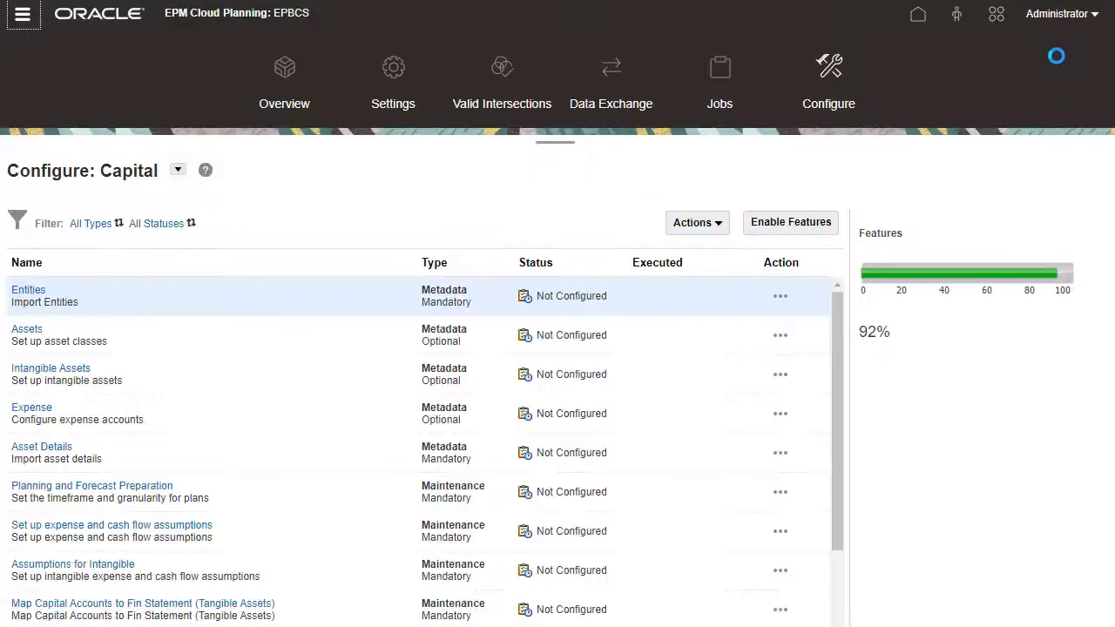
click(716, 223)
click(656, 270)
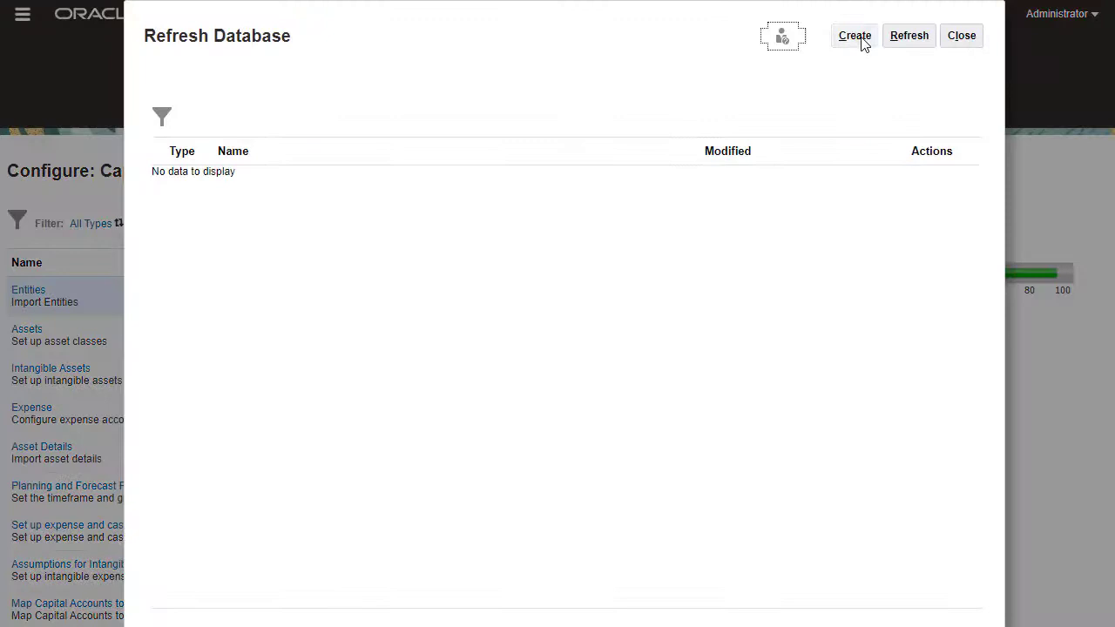
click(860, 40)
click(846, 203)
click(619, 375)
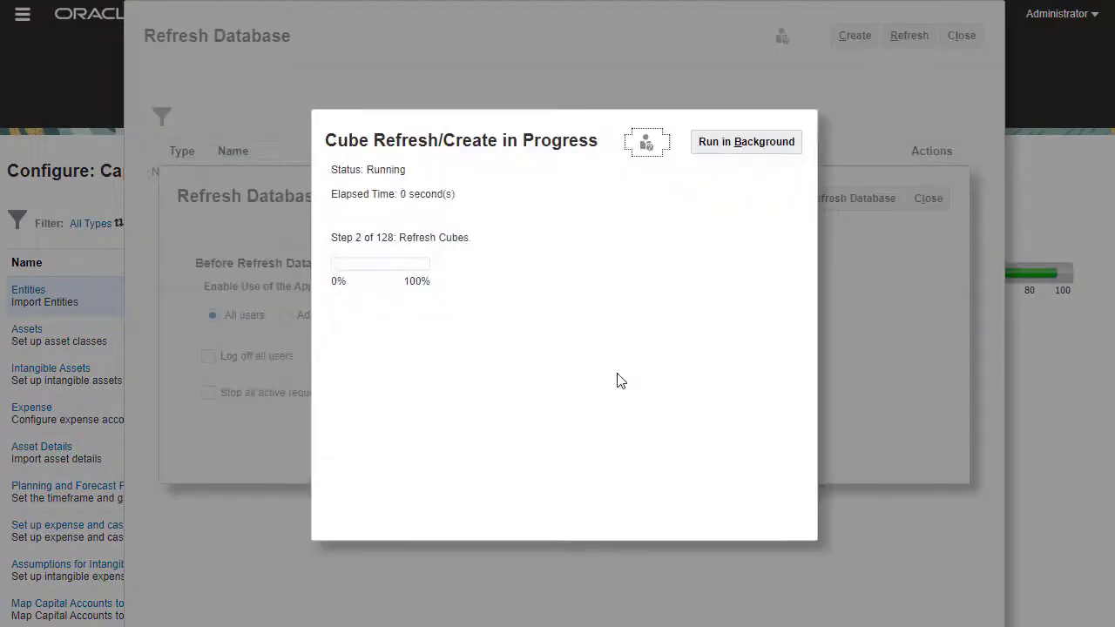
click(780, 148)
click(929, 200)
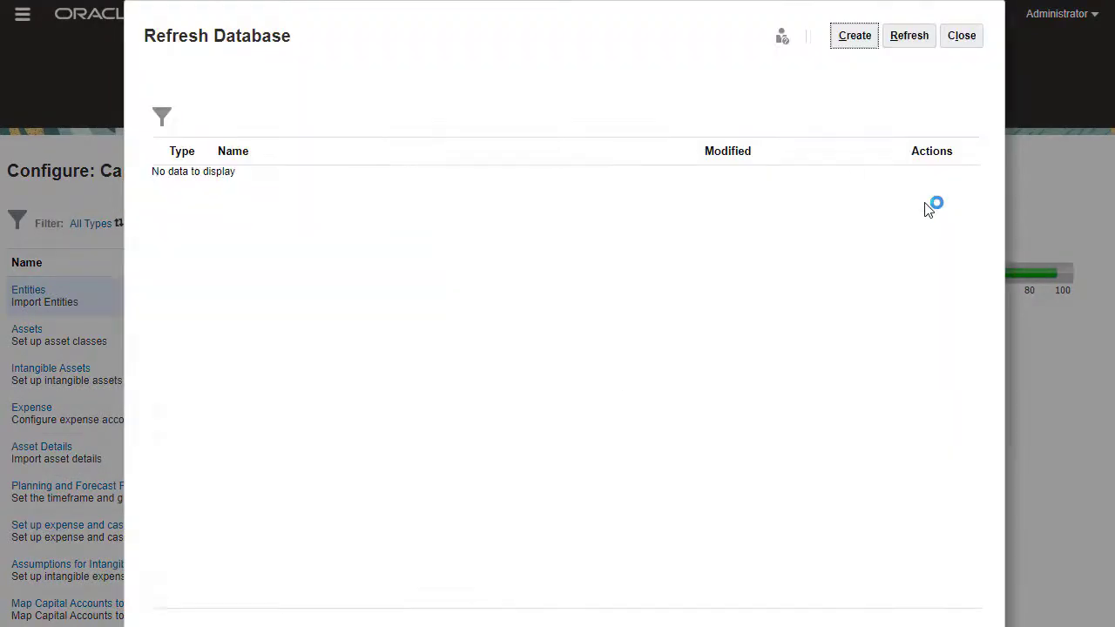
click(962, 39)
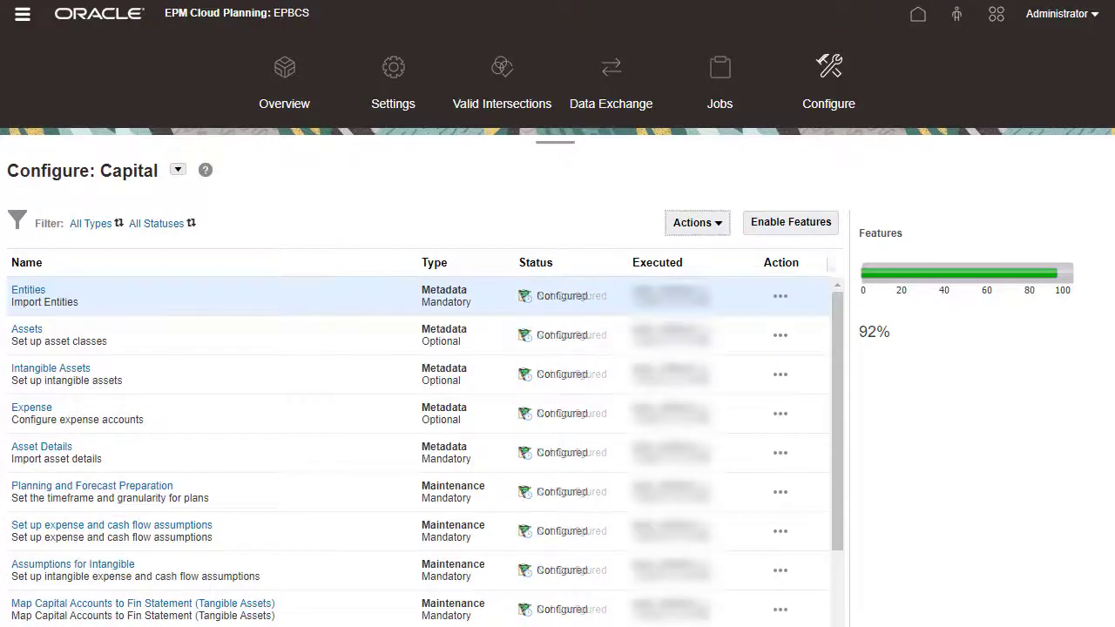
Open the Capital Investments overview dashboard, then the New Asset Detail form
click(917, 14)
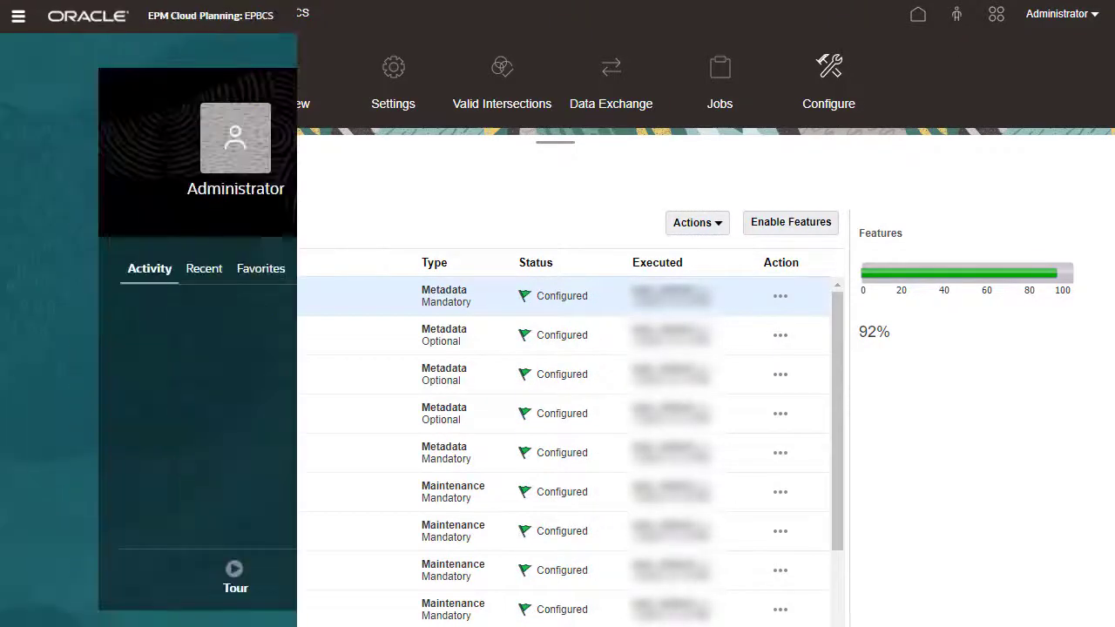
click(809, 173)
click(799, 122)
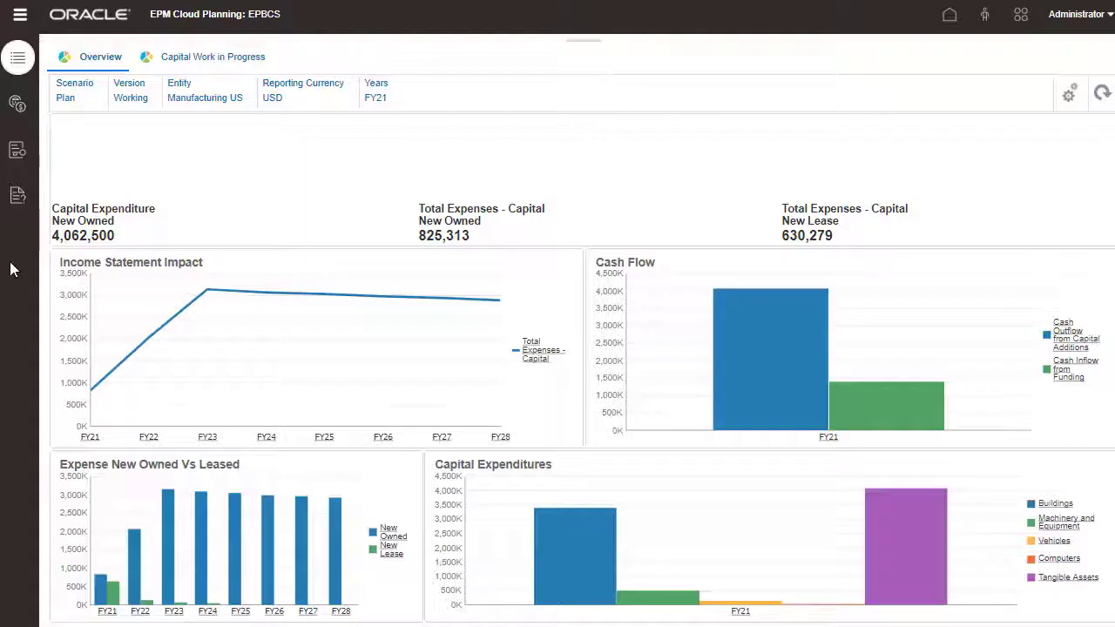
click(18, 103)
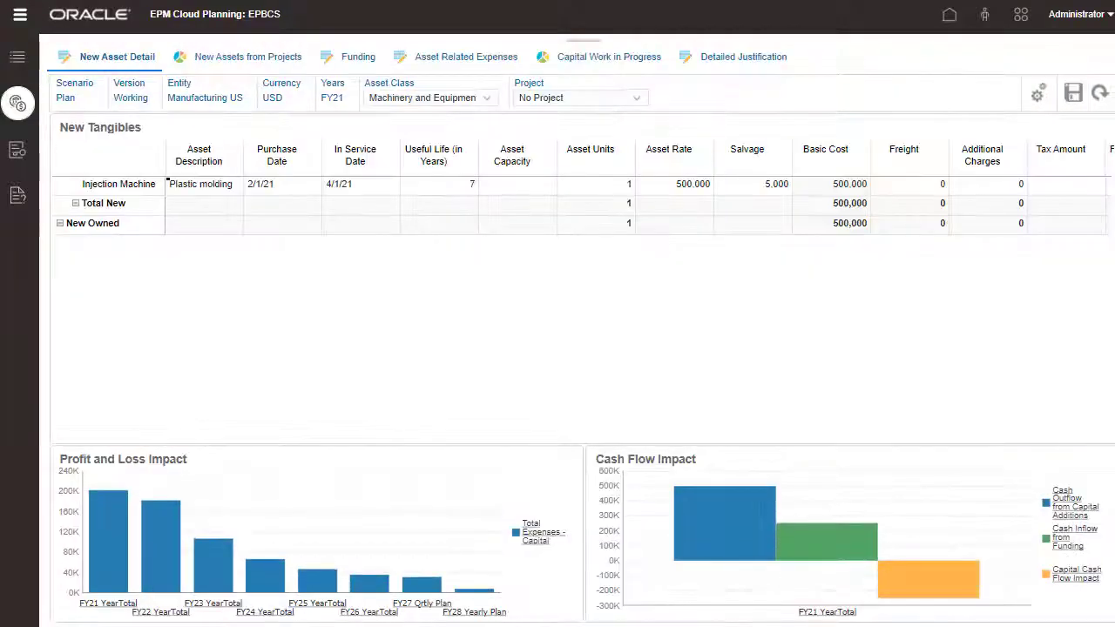